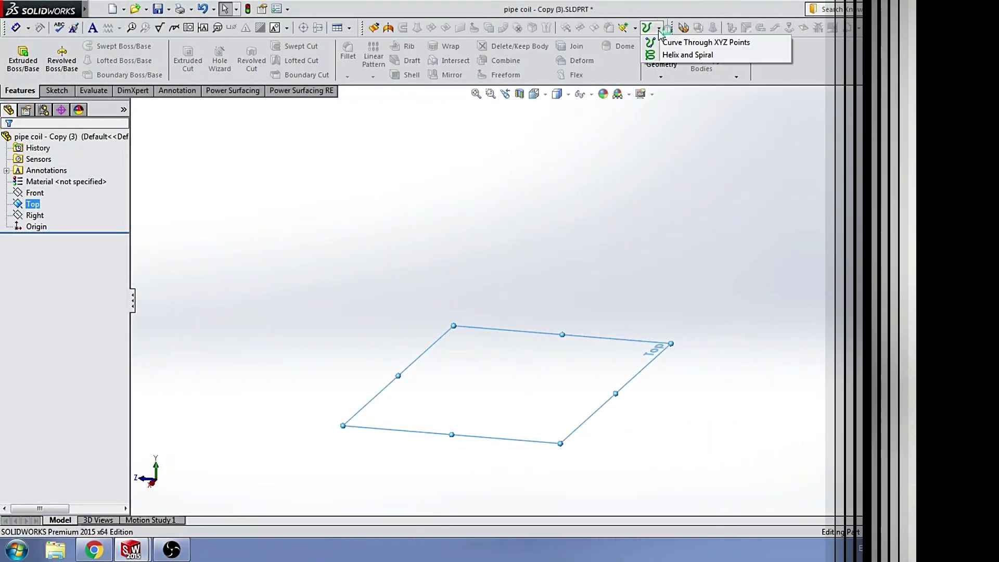
Step: Open Sketch1 on the Top plane of the pipe coil part
{"action": "left_click", "coordinate": [687, 55]}
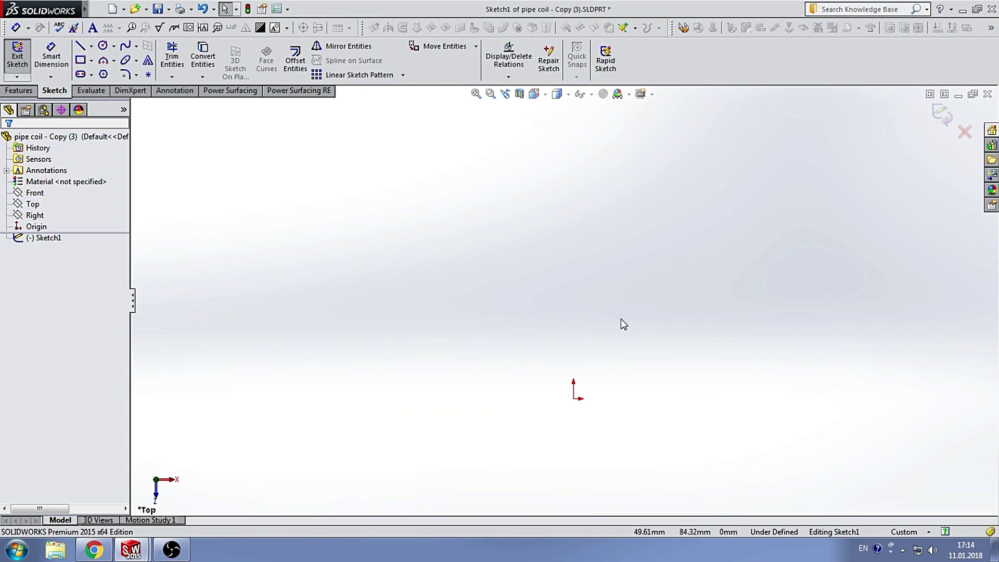
Step: Draw a circle centred on the origin
{"action": "left_click", "coordinate": [104, 46]}
{"action": "left_click", "coordinate": [562, 389]}
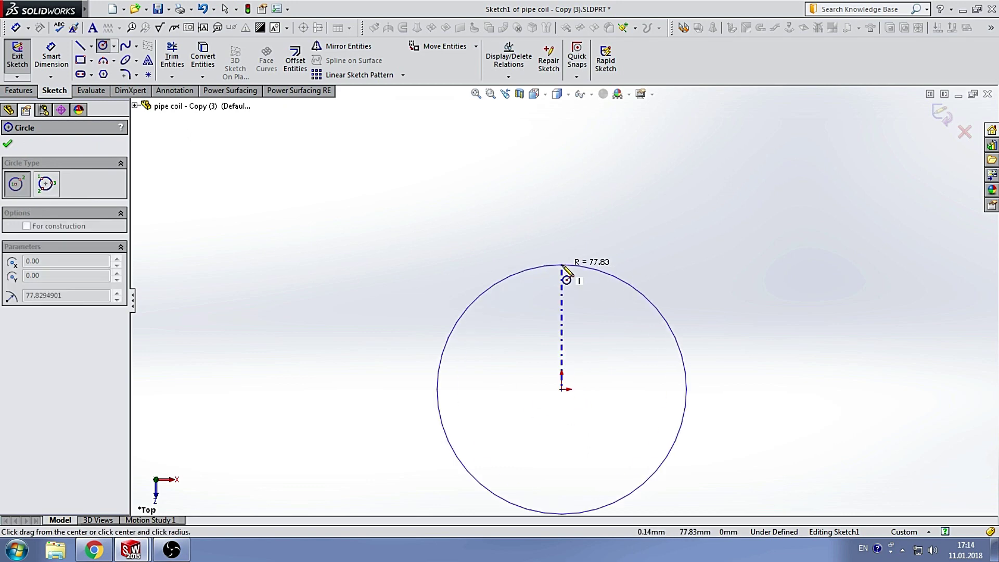
{"action": "left_click", "coordinate": [562, 266]}
{"action": "key", "text": "Escape"}
{"action": "scroll", "coordinate": [670, 357], "scroll_direction": "up", "scroll_amount": 2}
{"action": "scroll", "coordinate": [620, 319], "scroll_direction": "down", "scroll_amount": 3}
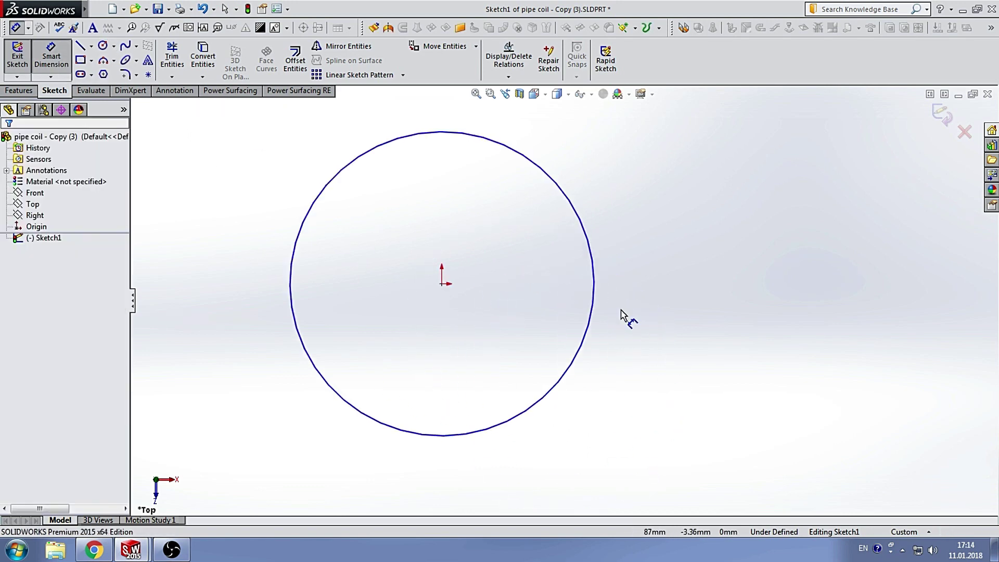
Step: Dimension the circle to 150 mm diameter and launch Helix/Spiral from it
{"action": "left_click", "coordinate": [598, 245]}
{"action": "left_click", "coordinate": [641, 245]}
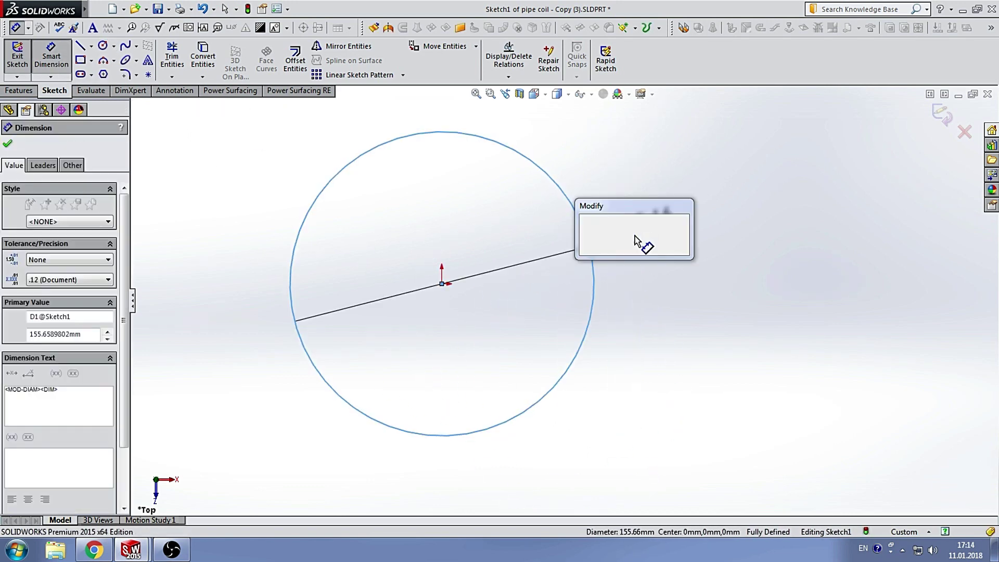
{"action": "type", "text": "150"}
{"action": "key", "text": "Return"}
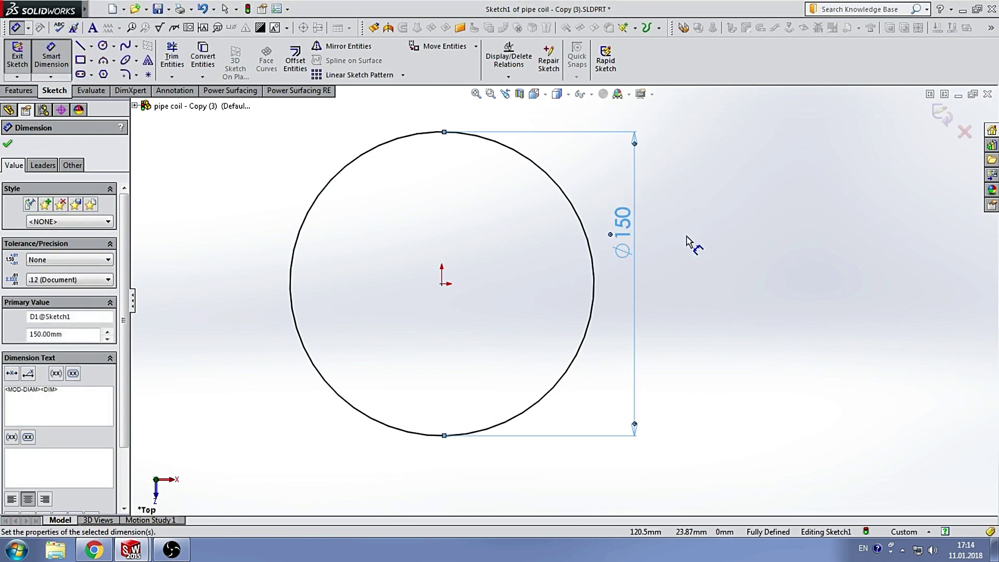
{"action": "left_click", "coordinate": [947, 117]}
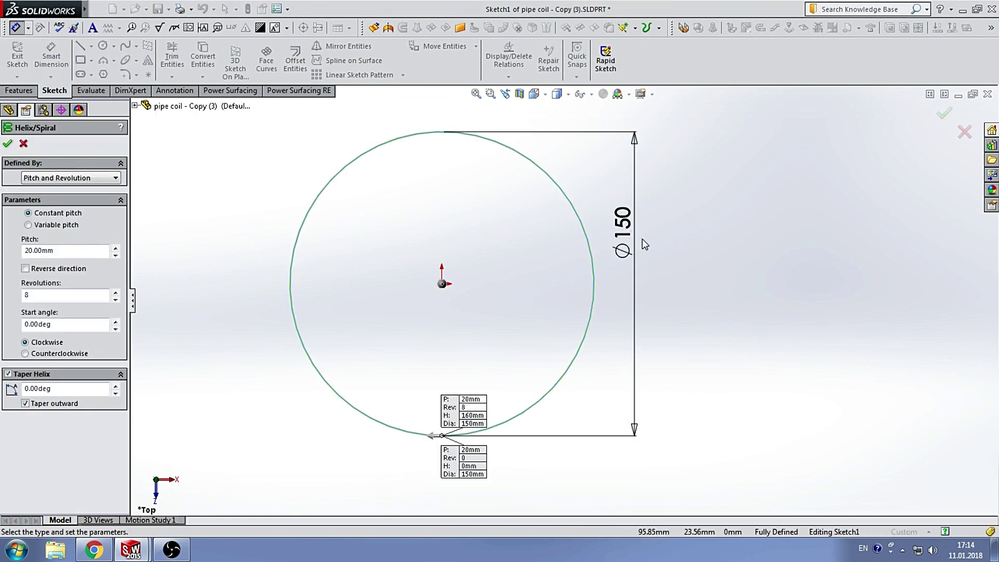
Step: Accept the helix with 20 mm pitch and 8 revolutions
{"action": "mouse_move", "coordinate": [684, 284]}
{"action": "middle_mouse_down"}
{"action": "mouse_move", "coordinate": [644, 232]}
{"action": "mouse_move", "coordinate": [654, 196]}
{"action": "middle_mouse_up"}
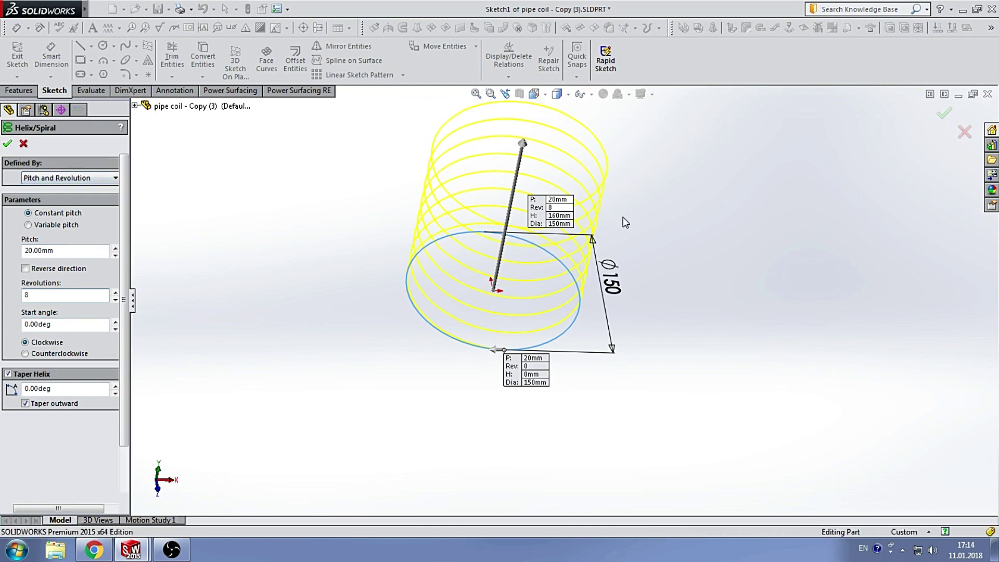
{"action": "left_click", "coordinate": [8, 144]}
{"action": "mouse_move", "coordinate": [655, 202]}
{"action": "middle_mouse_down"}
{"action": "mouse_move", "coordinate": [619, 223]}
{"action": "mouse_move", "coordinate": [556, 134]}
{"action": "mouse_move", "coordinate": [576, 188]}
{"action": "mouse_move", "coordinate": [603, 167]}
{"action": "mouse_move", "coordinate": [534, 262]}
{"action": "mouse_move", "coordinate": [599, 281]}
{"action": "mouse_move", "coordinate": [625, 271]}
{"action": "middle_mouse_up"}
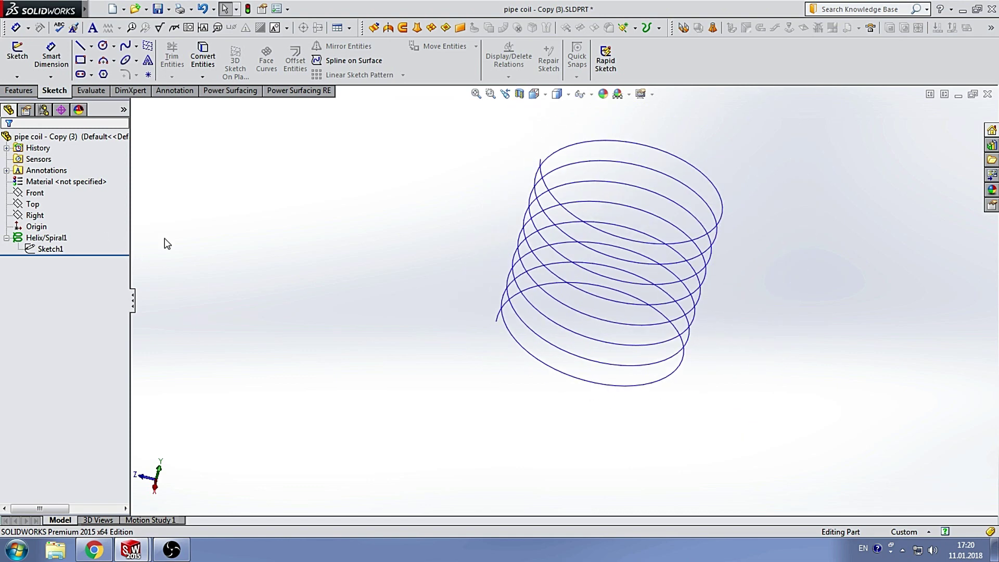
Step: Open a 3D sketch on the Top plane
{"action": "left_click", "coordinate": [42, 204]}
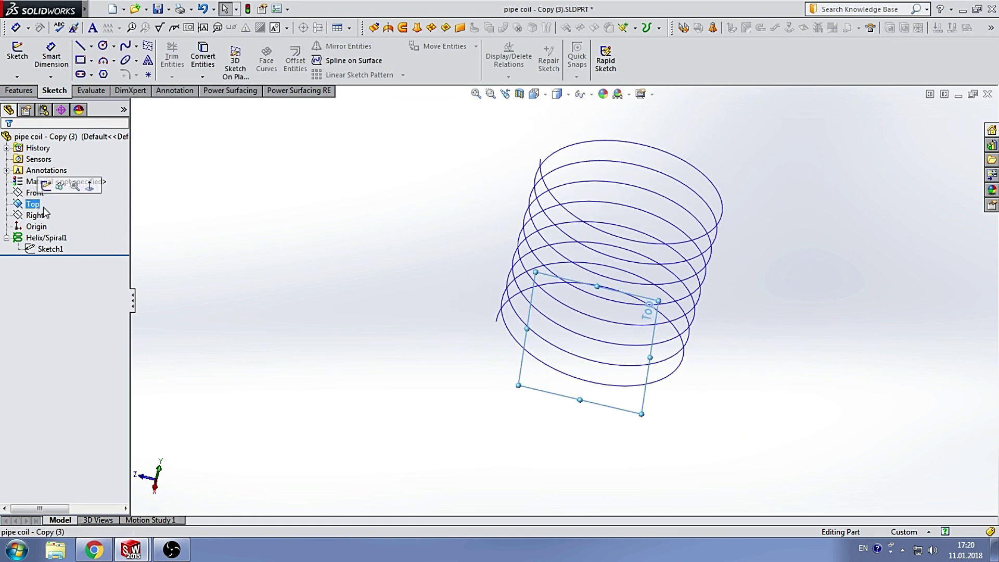
{"action": "left_click", "coordinate": [21, 78]}
{"action": "left_click", "coordinate": [57, 113]}
{"action": "middle_click_drag", "start_coordinate": [564, 306], "coordinate": [612, 317]}
{"action": "scroll", "coordinate": [611, 318], "scroll_direction": "down", "scroll_amount": 2}
Step: Draw two construction lines out from the origin, one vertical and one horizontal
{"action": "left_click", "coordinate": [91, 45]}
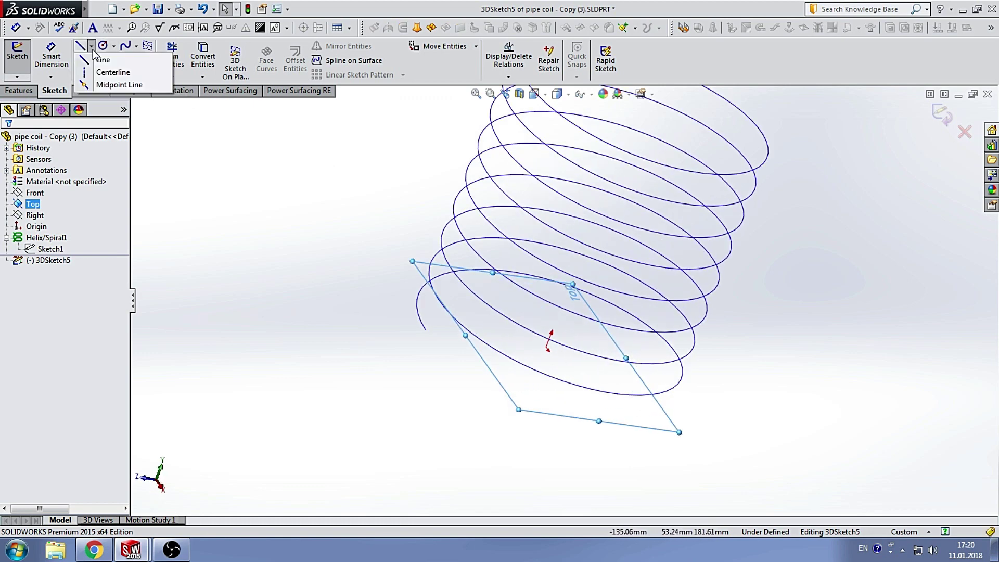
{"action": "left_click", "coordinate": [99, 61]}
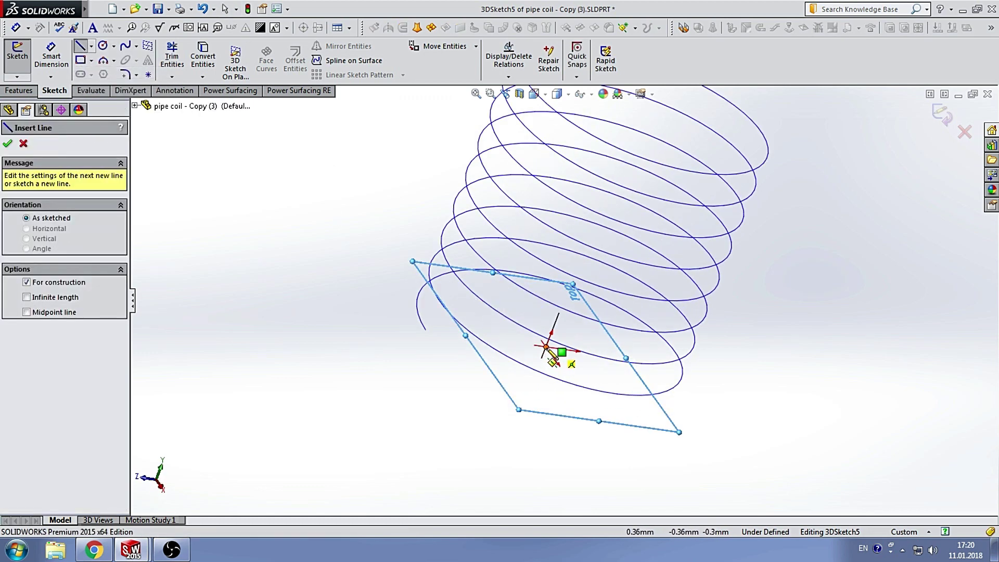
{"action": "left_click_drag", "start_coordinate": [546, 347], "coordinate": [391, 326]}
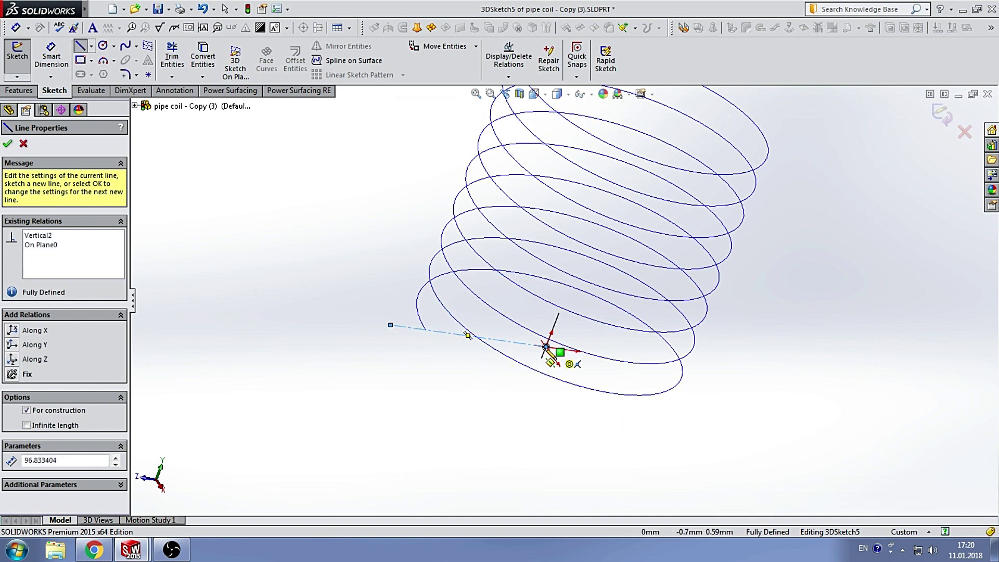
{"action": "left_click_drag", "start_coordinate": [546, 347], "coordinate": [628, 460]}
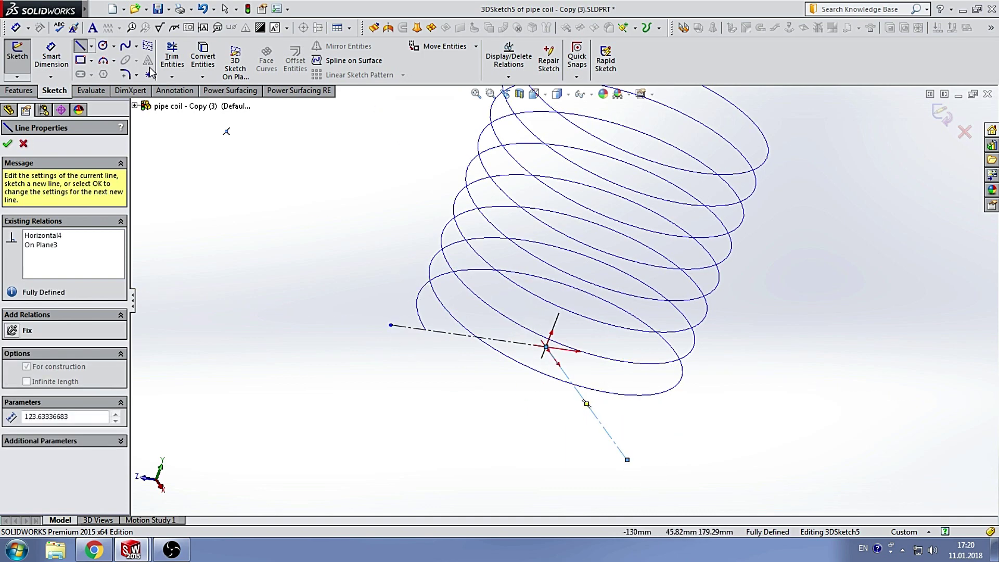
{"action": "left_click", "coordinate": [104, 48]}
Step: Draw a circle at the origin and give it an On Plane relation with Top
{"action": "scroll", "coordinate": [567, 352], "scroll_direction": "down", "scroll_amount": 1}
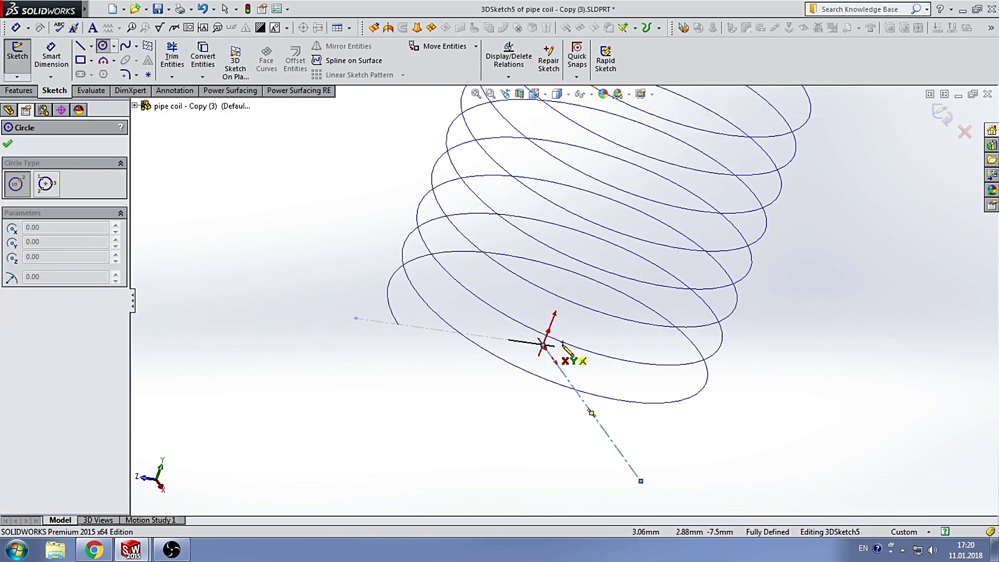
{"action": "left_click", "coordinate": [542, 345]}
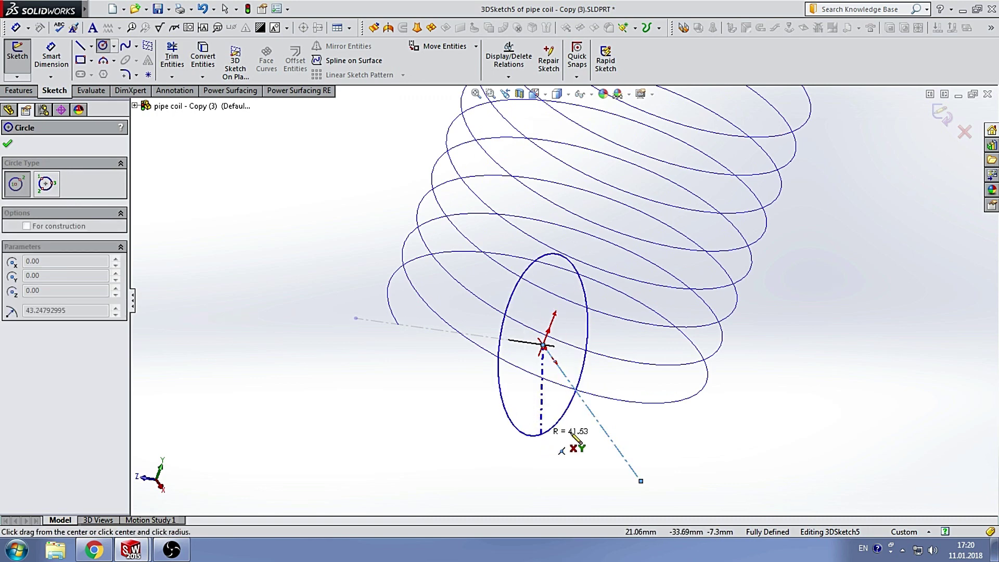
{"action": "left_click", "coordinate": [571, 424]}
{"action": "key", "text": "Escape"}
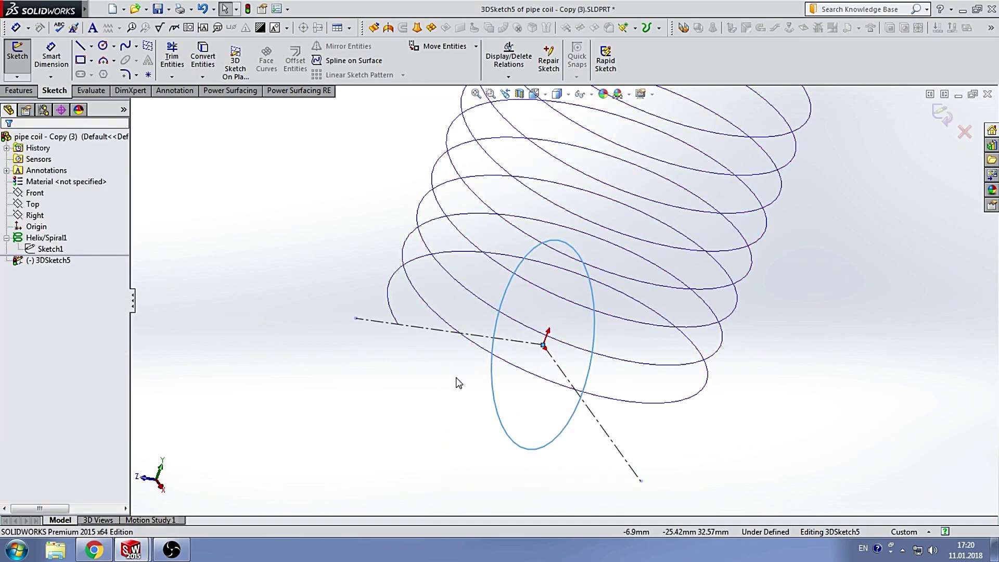
{"action": "left_click", "coordinate": [32, 204]}
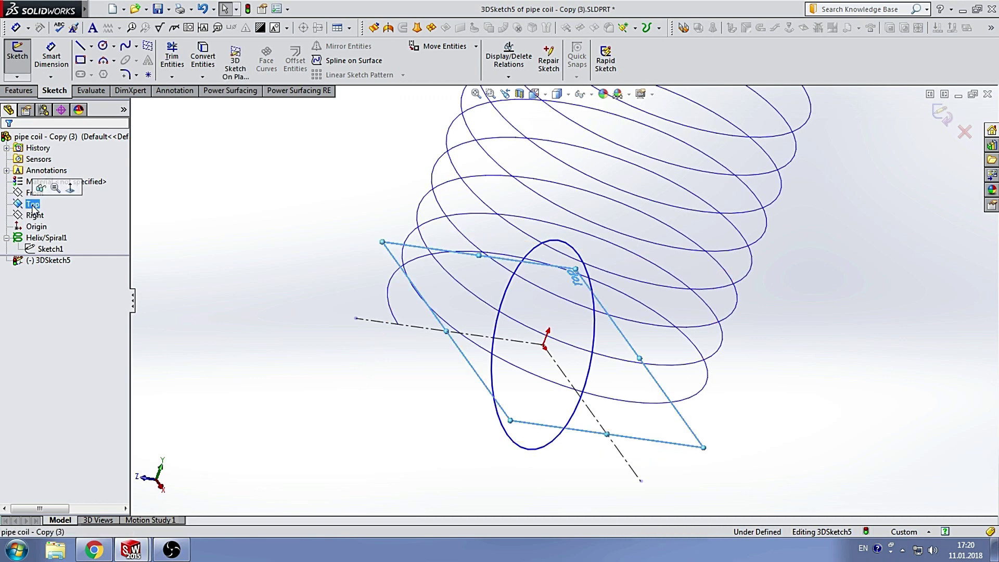
{"action": "left_click", "coordinate": [499, 329], "text": "ctrl"}
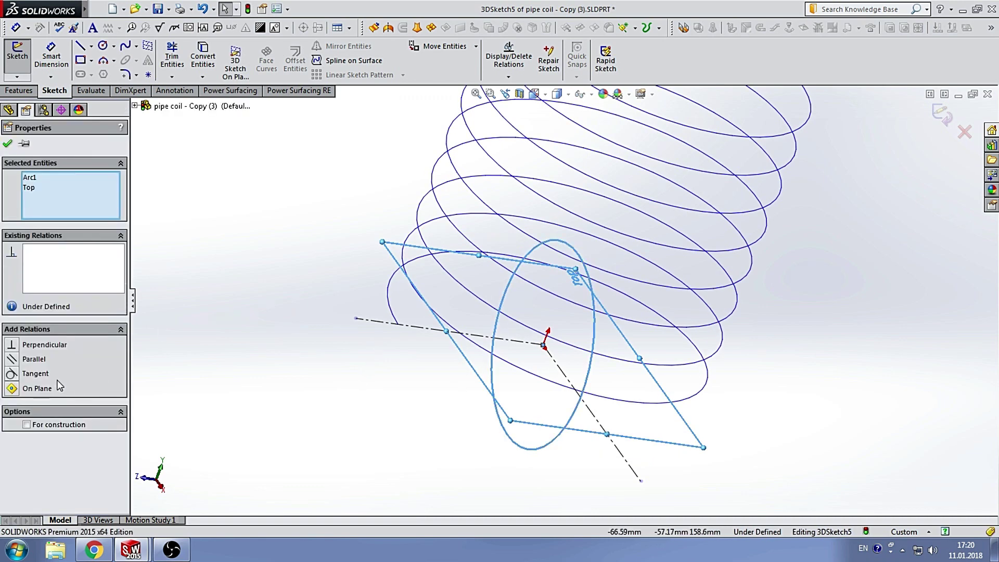
{"action": "left_click", "coordinate": [39, 388]}
{"action": "key", "text": "Escape"}
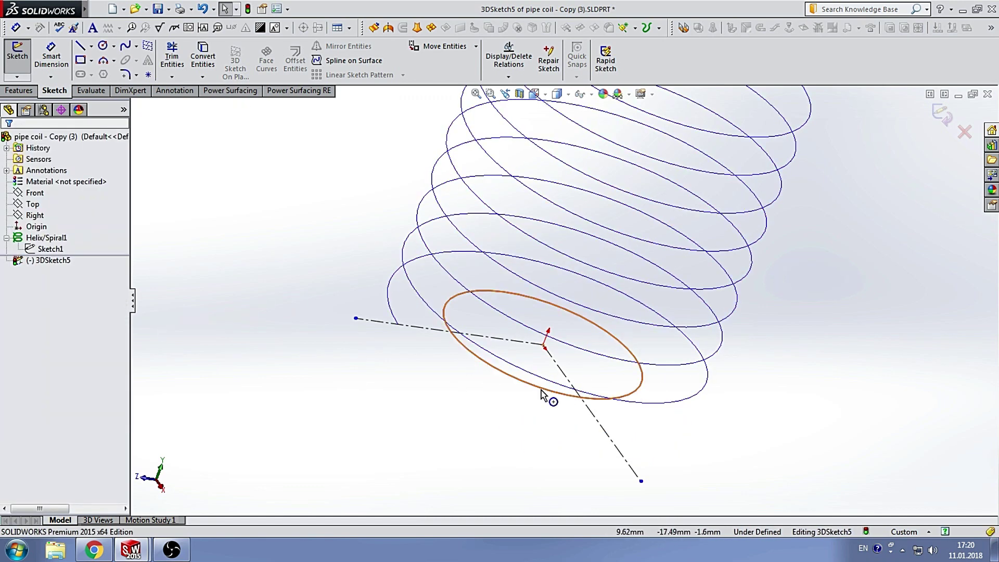
Step: Dimension the 3D-sketch circle to 150 mm diameter
{"action": "left_click", "coordinate": [51, 56]}
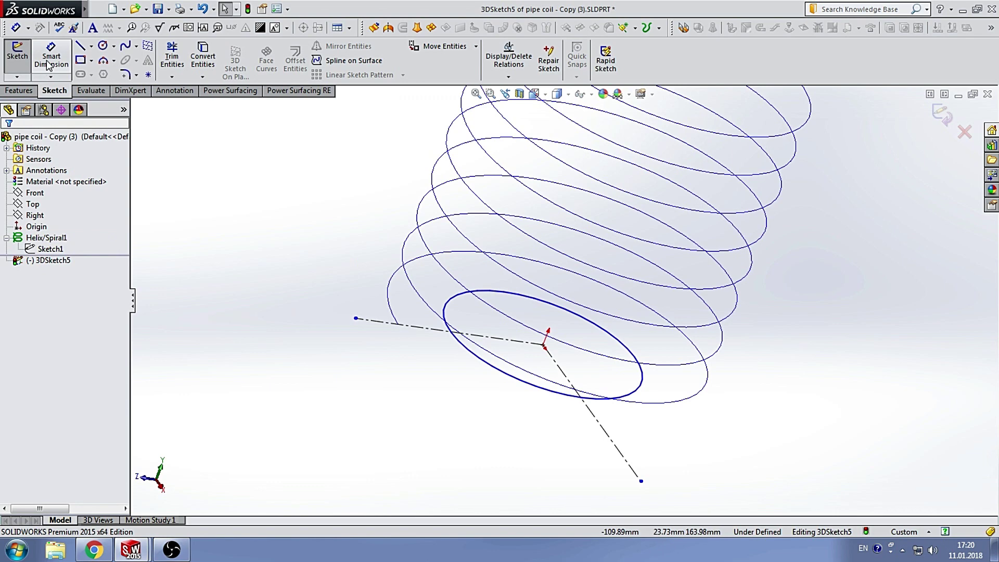
{"action": "left_click", "coordinate": [483, 366]}
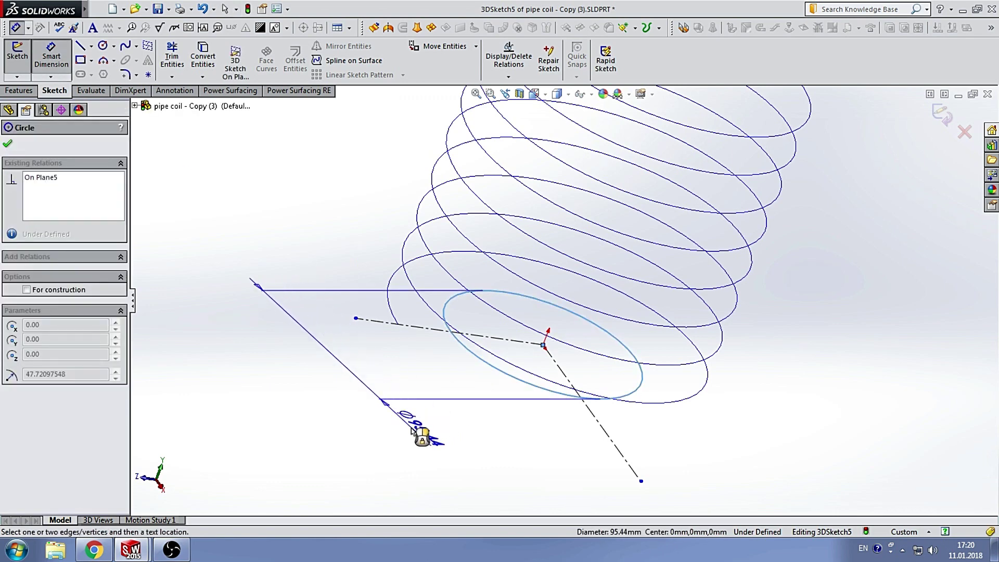
{"action": "left_click", "coordinate": [412, 430]}
{"action": "key", "text": "Return"}
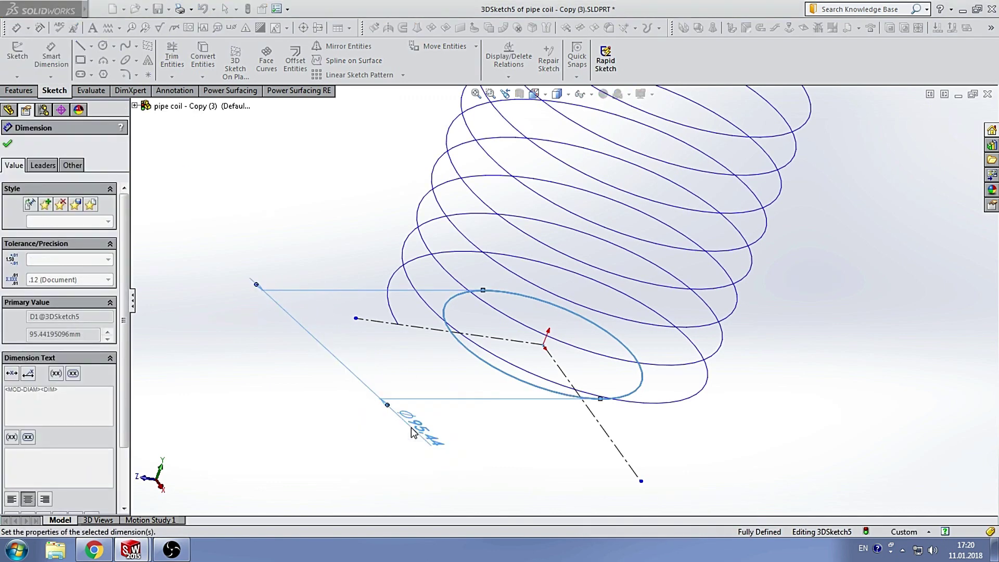
{"action": "left_click", "coordinate": [384, 184]}
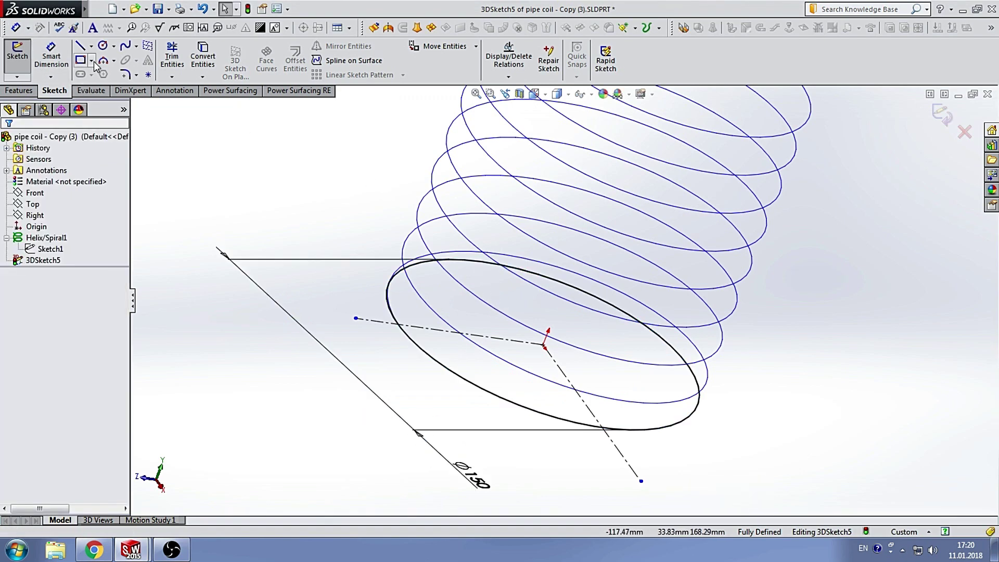
Step: Power-trim the circle to the quarter arc between the two construction lines
{"action": "left_click", "coordinate": [161, 63]}
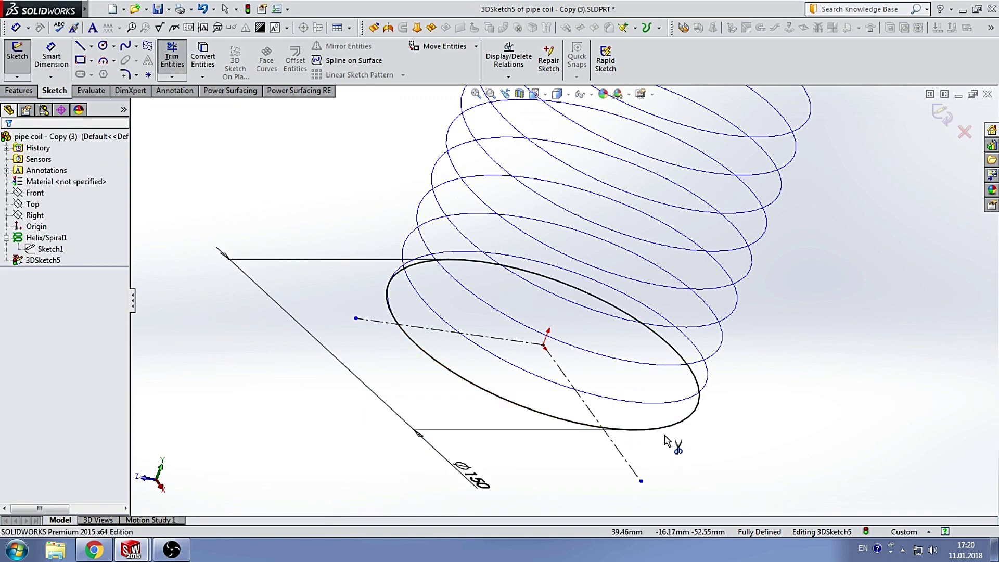
{"action": "left_click_drag", "start_coordinate": [665, 440], "coordinate": [456, 287]}
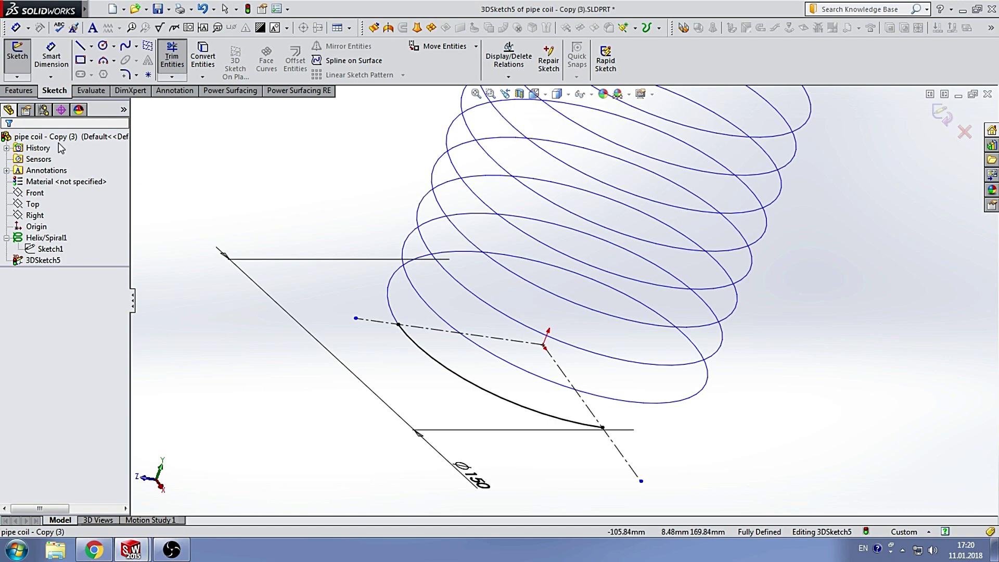
{"action": "scroll", "coordinate": [634, 265], "scroll_direction": "up", "scroll_amount": 3}
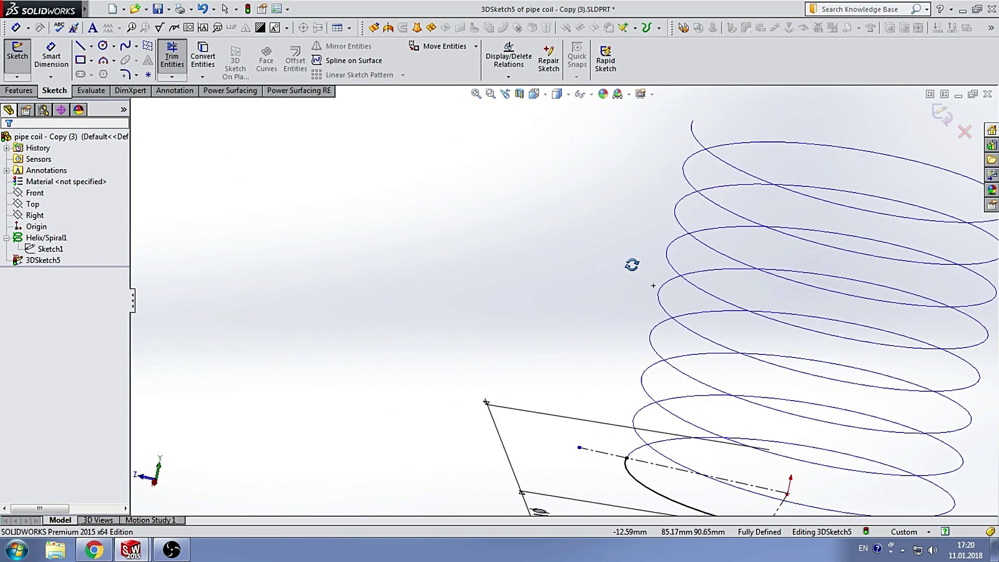
{"action": "middle_click_drag", "start_coordinate": [634, 266], "coordinate": [764, 384]}
{"action": "scroll", "coordinate": [791, 362], "scroll_direction": "down", "scroll_amount": 4}
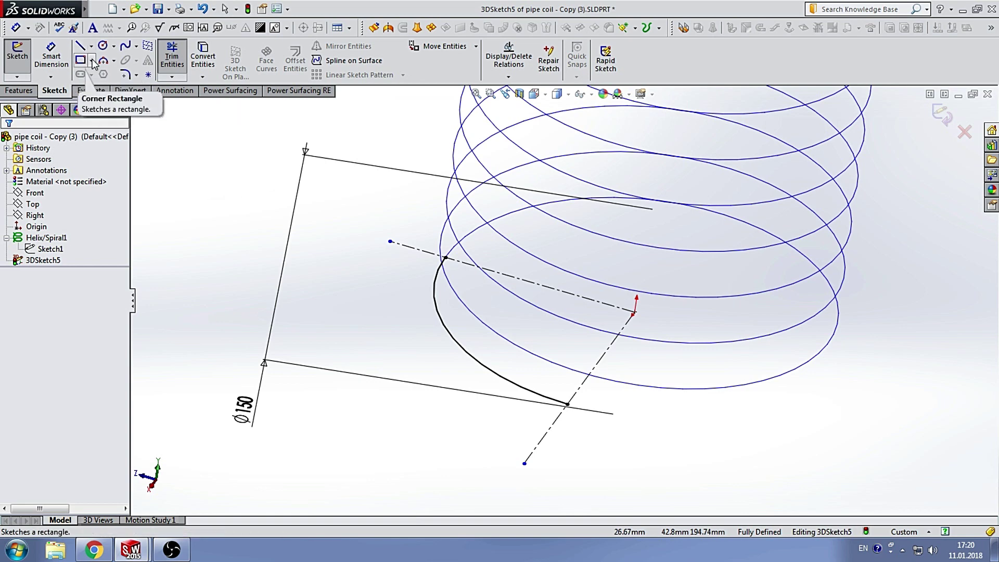
{"action": "scroll", "coordinate": [576, 330], "scroll_direction": "up", "scroll_amount": 3}
{"action": "scroll", "coordinate": [598, 357], "scroll_direction": "down", "scroll_amount": 3}
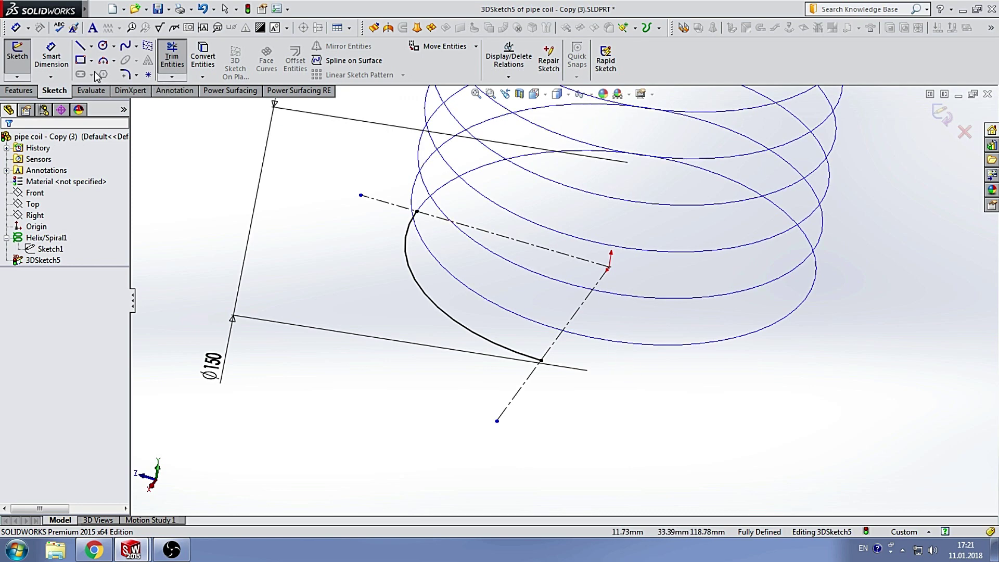
Step: Draw a vertical helper line from the origin and make it On Plane with Top
{"action": "left_click", "coordinate": [82, 49]}
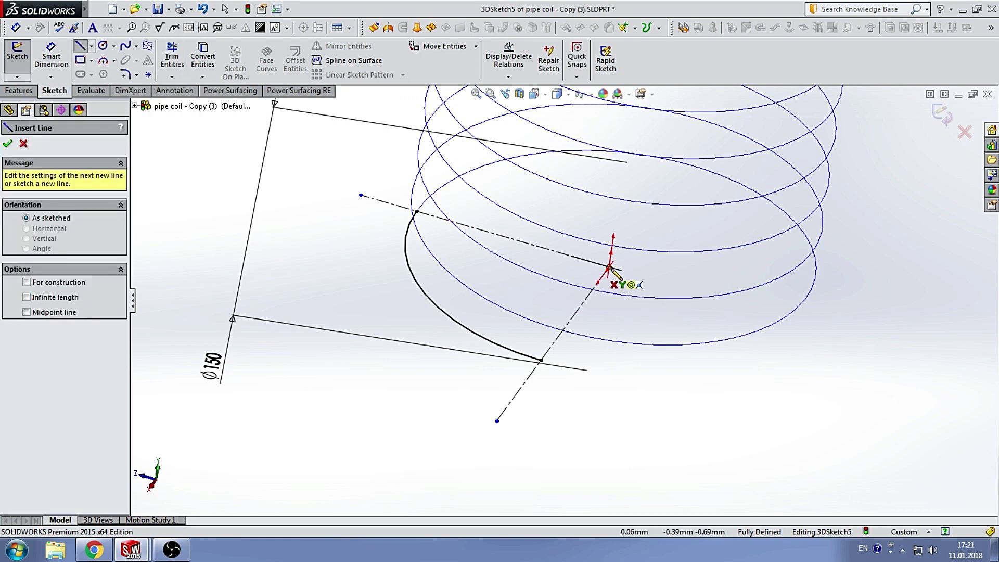
{"action": "left_click_drag", "start_coordinate": [609, 268], "coordinate": [609, 423]}
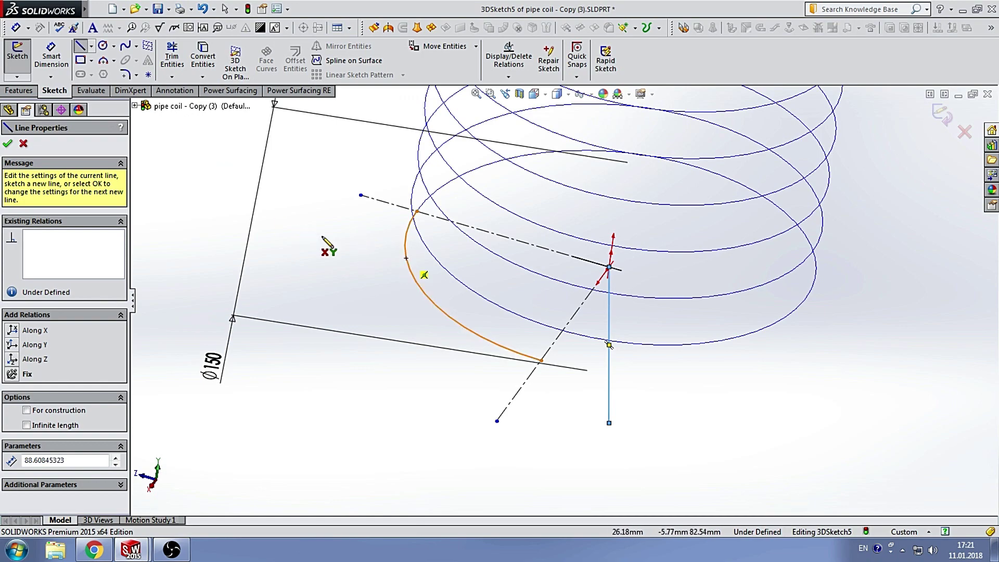
{"action": "middle_click_drag", "start_coordinate": [625, 354], "coordinate": [641, 347]}
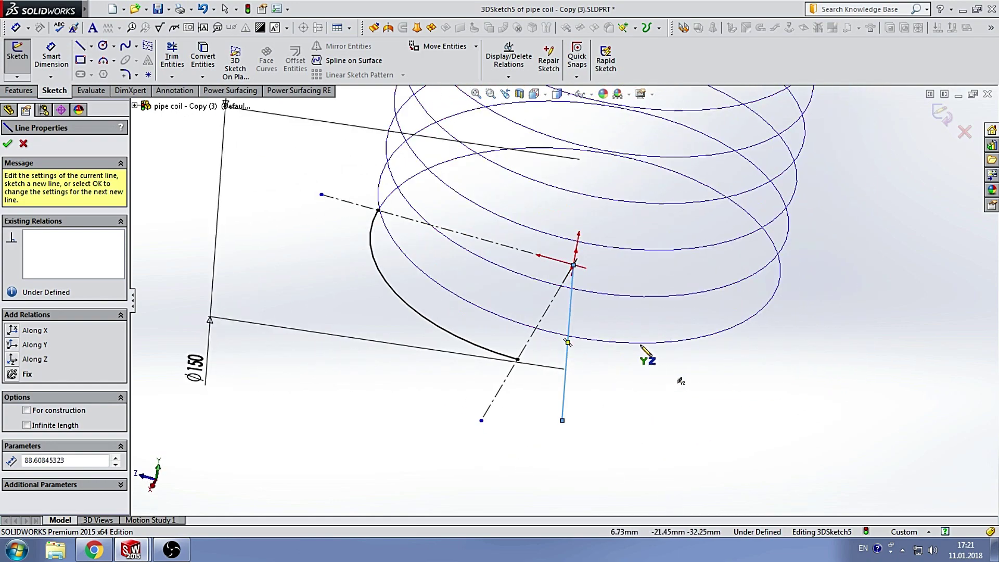
{"action": "key", "text": "Escape"}
{"action": "left_click", "coordinate": [572, 313]}
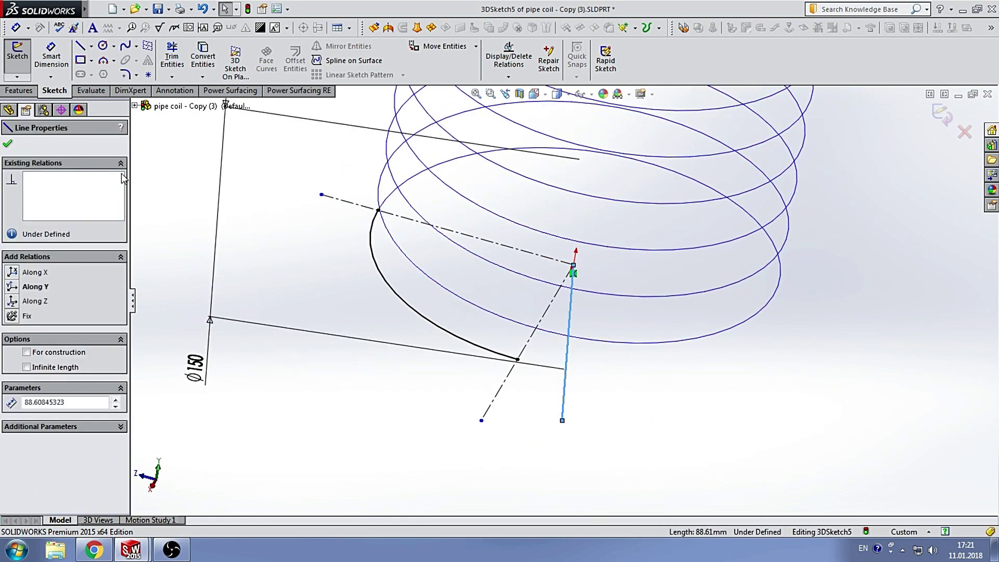
{"action": "left_click", "coordinate": [135, 107]}
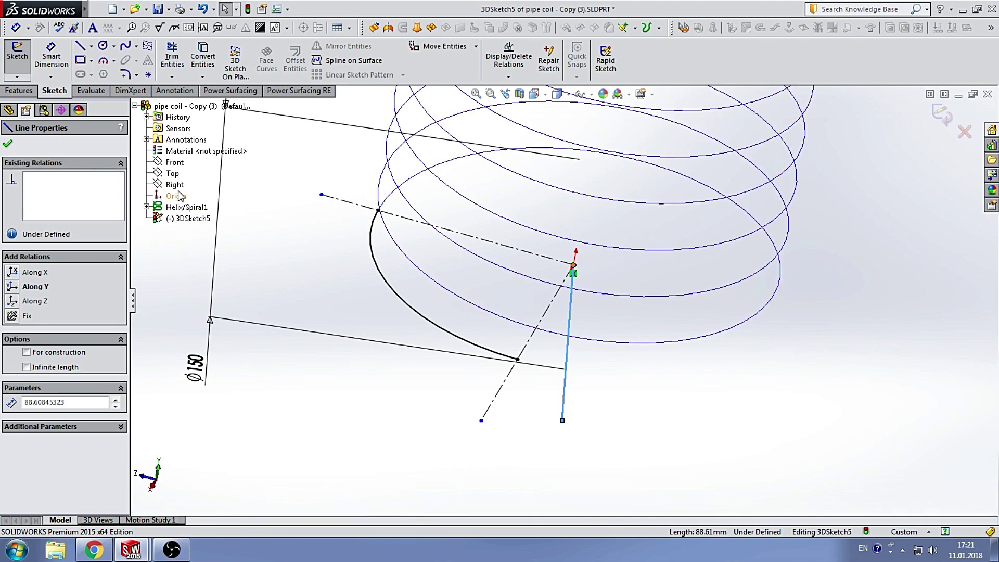
{"action": "left_click", "coordinate": [174, 177], "text": "ctrl"}
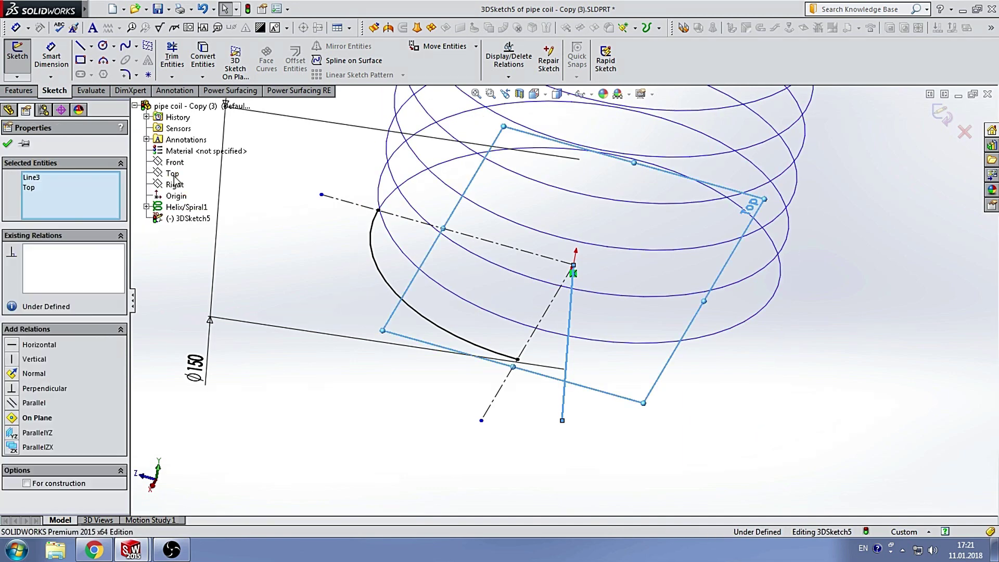
{"action": "left_click", "coordinate": [31, 420]}
{"action": "left_click", "coordinate": [756, 405]}
Step: Drag the helper line's free end further down
{"action": "scroll", "coordinate": [729, 364], "scroll_direction": "up", "scroll_amount": 3}
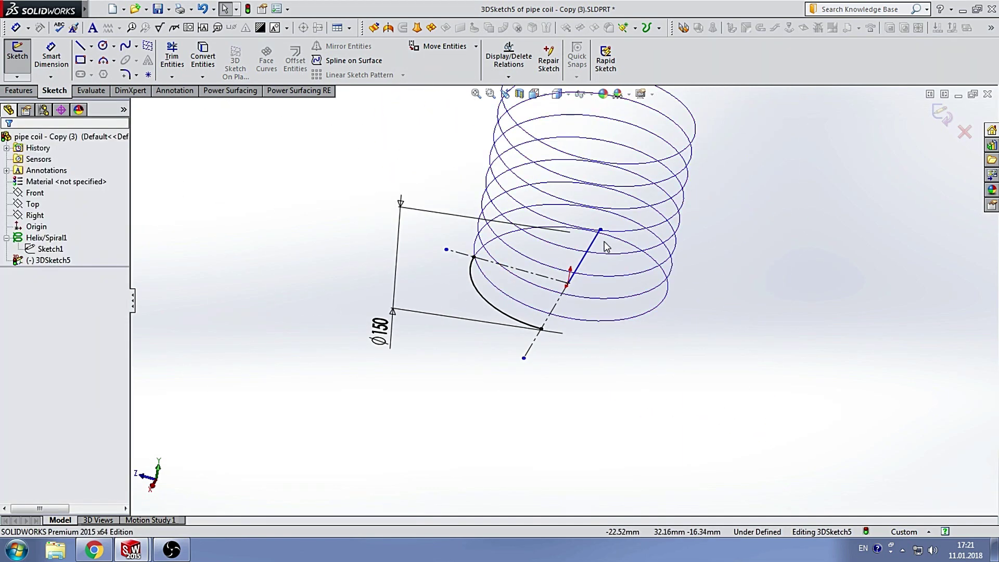
{"action": "left_click_drag", "start_coordinate": [607, 245], "coordinate": [620, 380]}
{"action": "scroll", "coordinate": [625, 329], "scroll_direction": "down", "scroll_amount": 1}
{"action": "scroll", "coordinate": [625, 329], "scroll_direction": "down", "scroll_amount": 1}
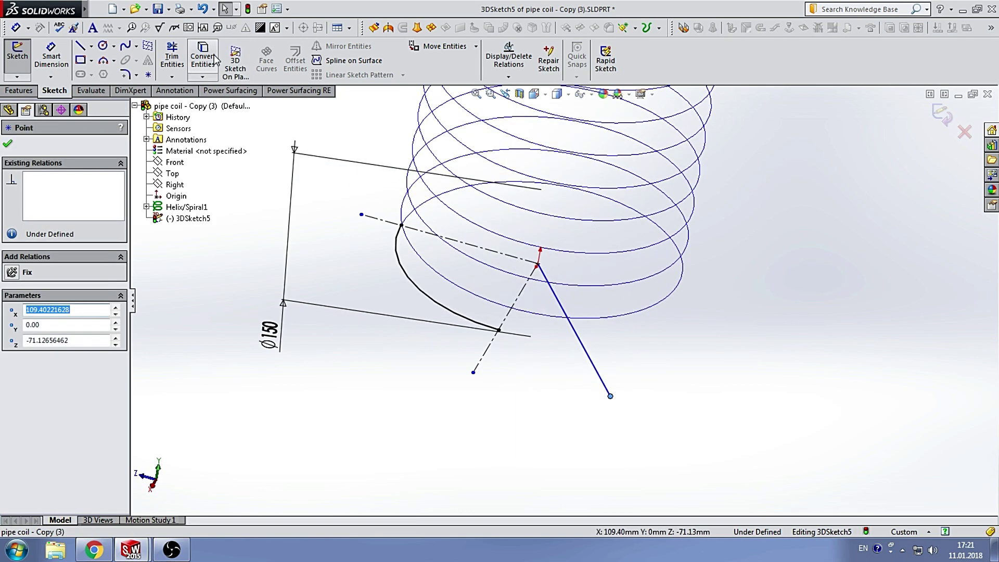
Step: Extend the arc to reach the helper line, then delete the helper line
{"action": "left_click", "coordinate": [179, 78]}
{"action": "scroll", "coordinate": [553, 362], "scroll_direction": "down", "scroll_amount": 2}
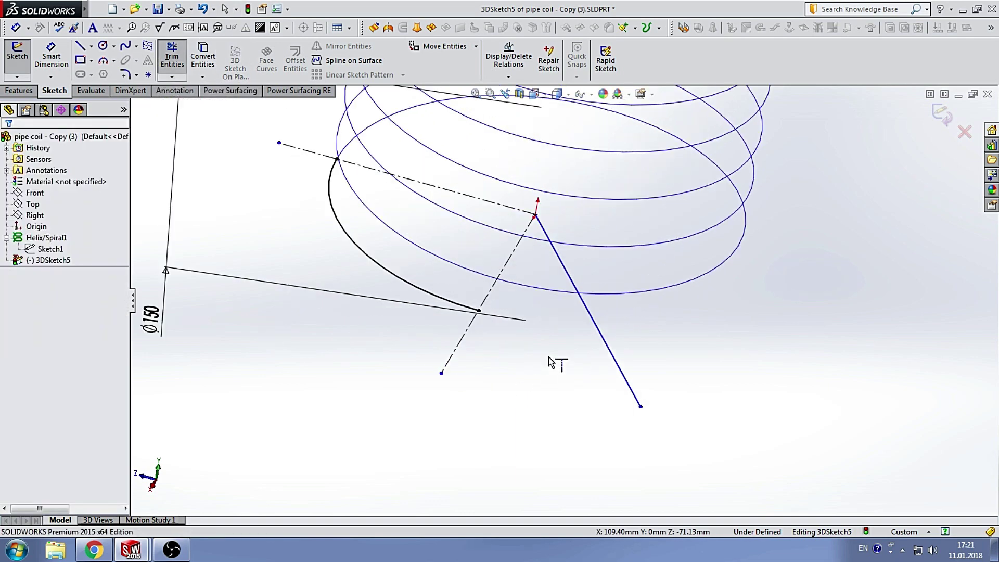
{"action": "scroll", "coordinate": [440, 276], "scroll_direction": "down", "scroll_amount": 1}
{"action": "left_click", "coordinate": [426, 283]}
{"action": "key", "text": "Escape"}
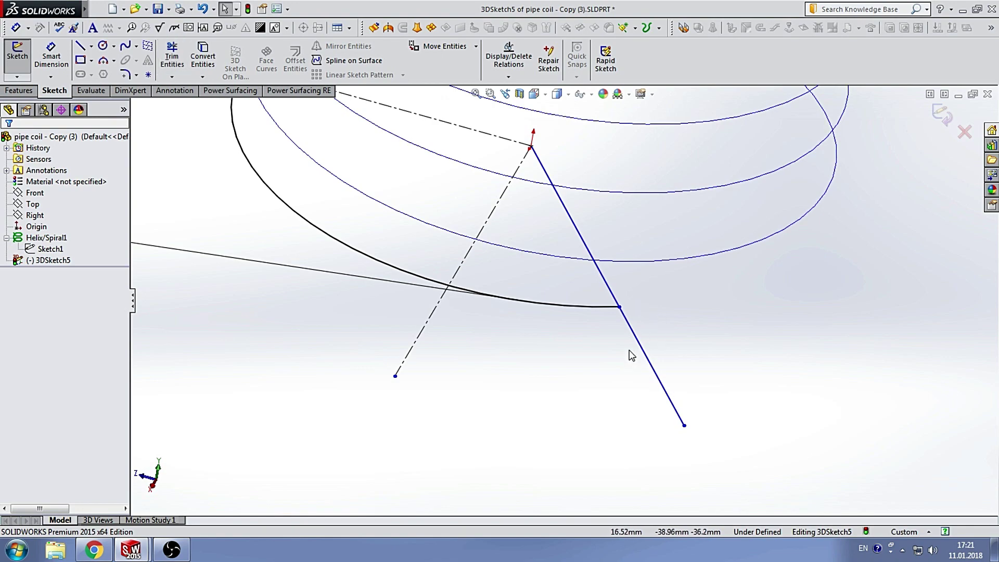
{"action": "left_click", "coordinate": [640, 347]}
{"action": "key", "text": "Delete"}
{"action": "mouse_move", "coordinate": [623, 319]}
{"action": "middle_mouse_down"}
{"action": "mouse_move", "coordinate": [618, 328]}
{"action": "mouse_move", "coordinate": [598, 270]}
{"action": "middle_mouse_up"}
{"action": "scroll", "coordinate": [692, 254], "scroll_direction": "up", "scroll_amount": 3}
{"action": "scroll", "coordinate": [642, 290], "scroll_direction": "down", "scroll_amount": 3}
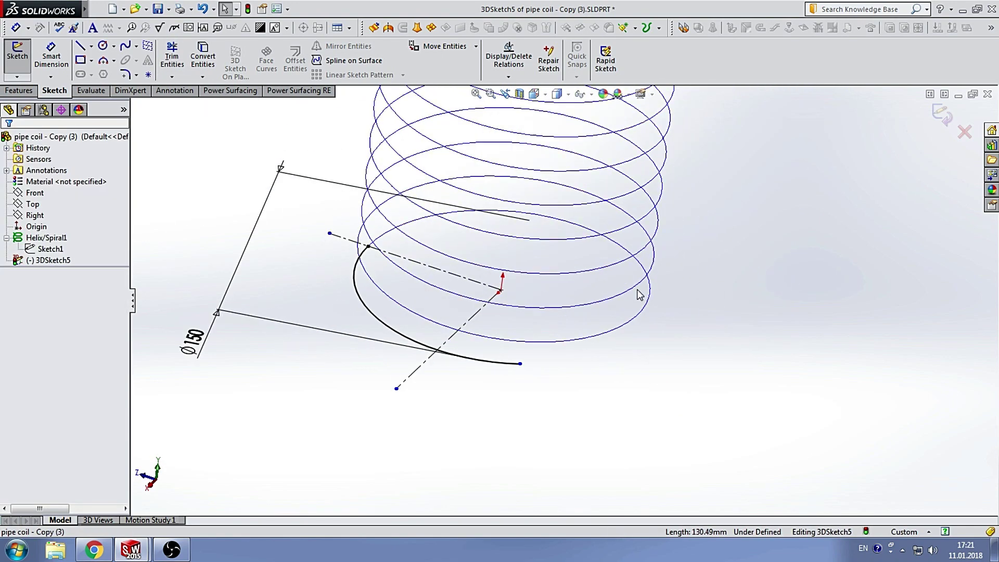
{"action": "scroll", "coordinate": [582, 215], "scroll_direction": "up", "scroll_amount": 1}
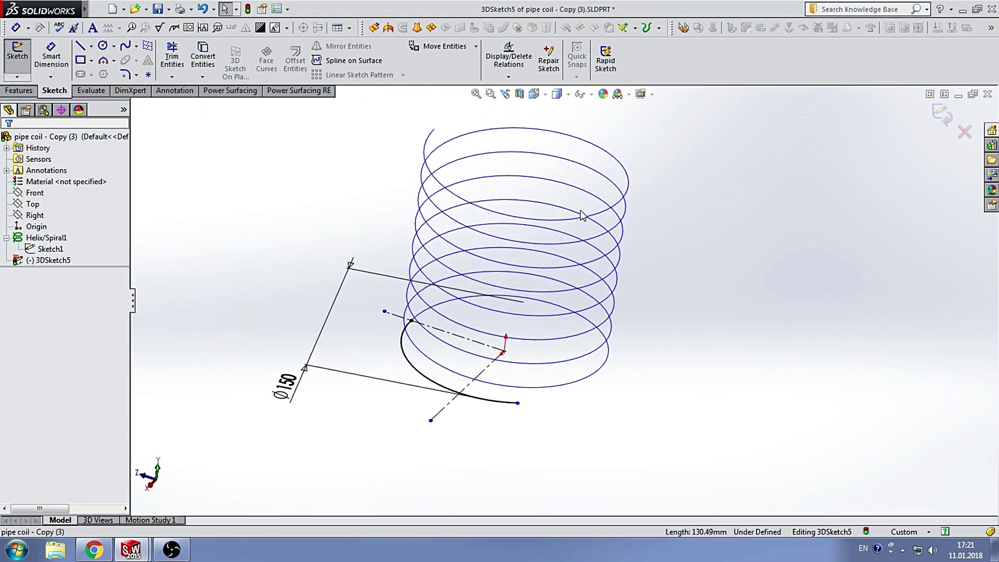
{"action": "left_click", "coordinate": [89, 48]}
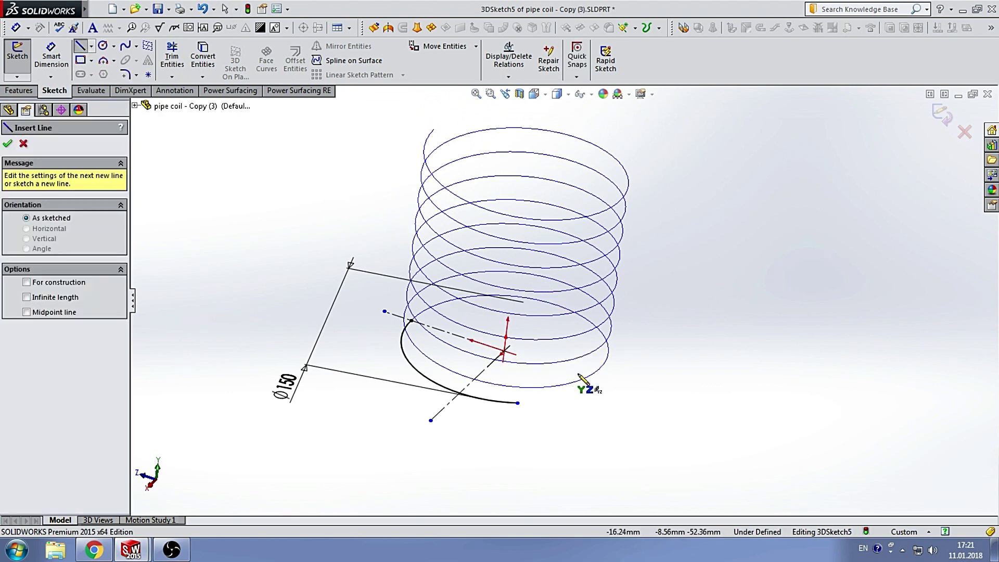
Step: Sketch a riser from helix bottom to top, its foot coincident with the construction line
{"action": "left_click", "coordinate": [569, 371]}
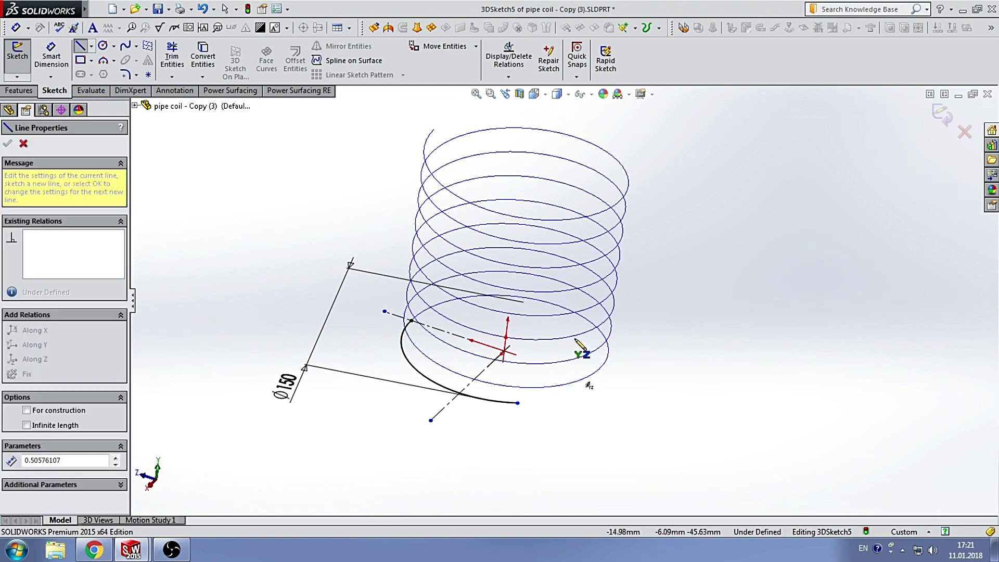
{"action": "left_click", "coordinate": [602, 127]}
{"action": "key", "text": "Escape"}
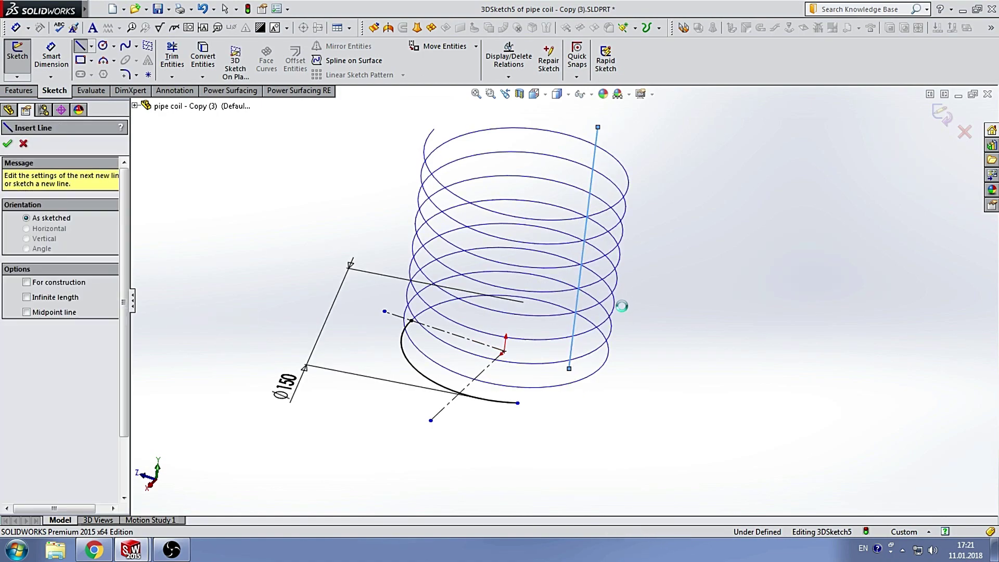
{"action": "key", "text": "Escape"}
{"action": "mouse_move", "coordinate": [624, 305]}
{"action": "middle_mouse_down"}
{"action": "mouse_move", "coordinate": [586, 260]}
{"action": "mouse_move", "coordinate": [609, 286]}
{"action": "mouse_move", "coordinate": [568, 375]}
{"action": "middle_mouse_up"}
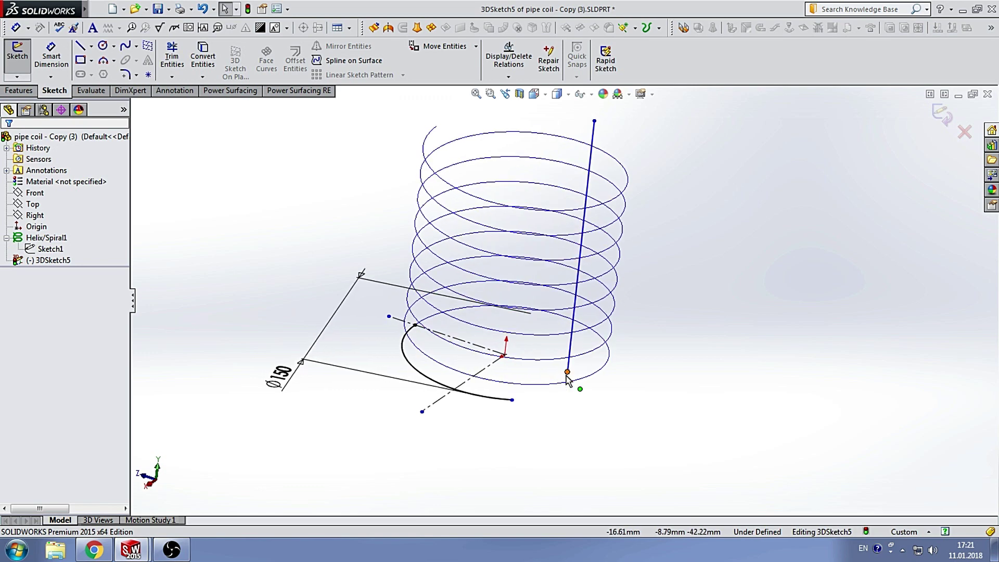
{"action": "left_click", "coordinate": [568, 372]}
{"action": "left_click", "coordinate": [487, 349], "text": "ctrl"}
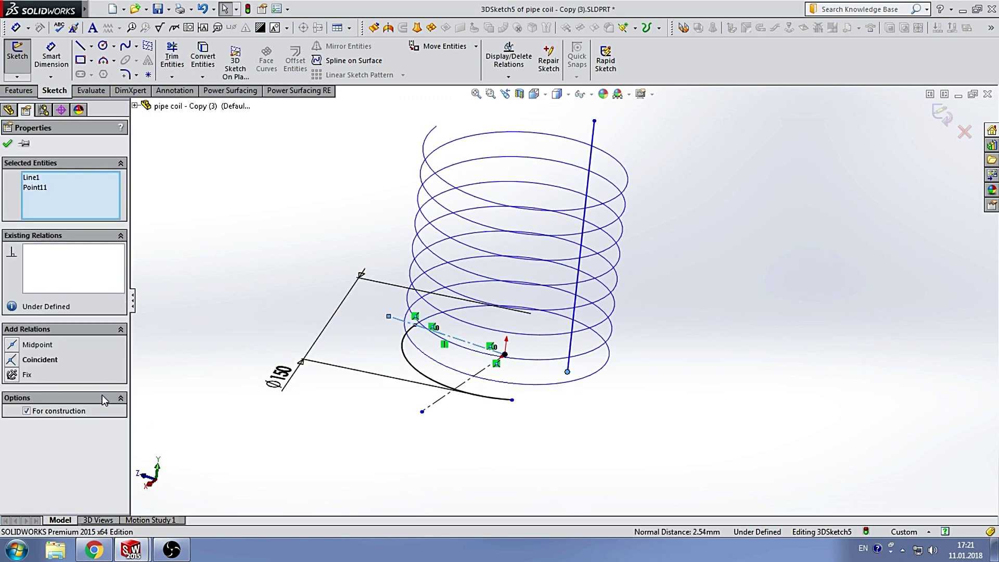
{"action": "left_click", "coordinate": [44, 368]}
{"action": "left_click", "coordinate": [674, 421]}
{"action": "scroll", "coordinate": [599, 398], "scroll_direction": "down", "scroll_amount": 3}
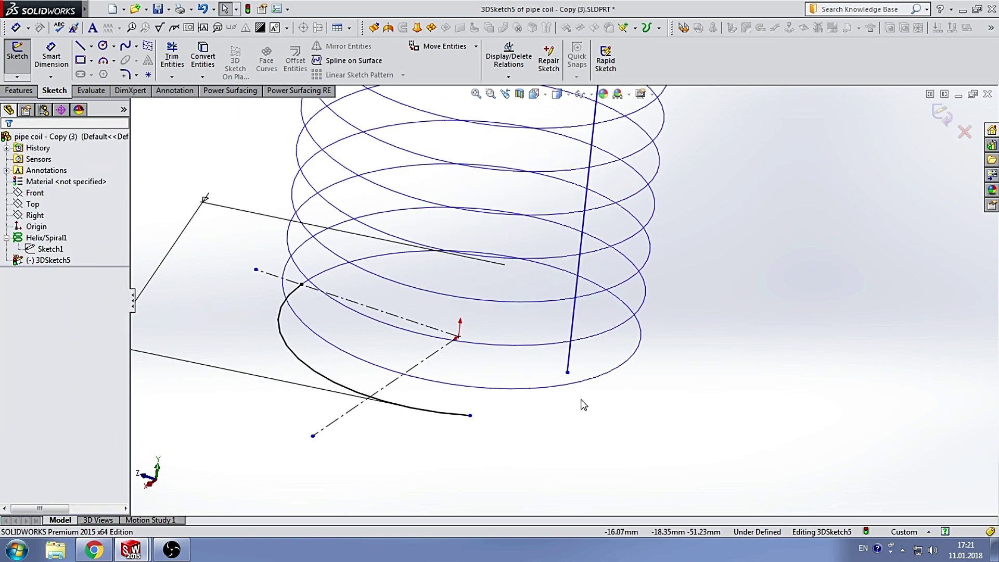
{"action": "scroll", "coordinate": [546, 365], "scroll_direction": "up", "scroll_amount": 2}
{"action": "scroll", "coordinate": [513, 323], "scroll_direction": "down", "scroll_amount": 1}
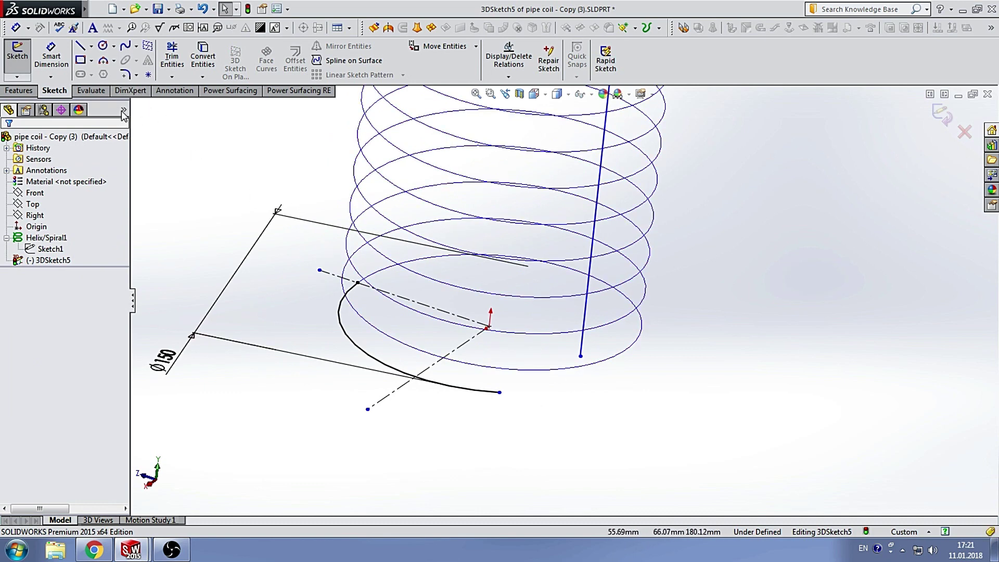
Step: Draw a straight line joining the arc's end to the riser's foot
{"action": "left_click", "coordinate": [103, 62]}
{"action": "left_click", "coordinate": [82, 49]}
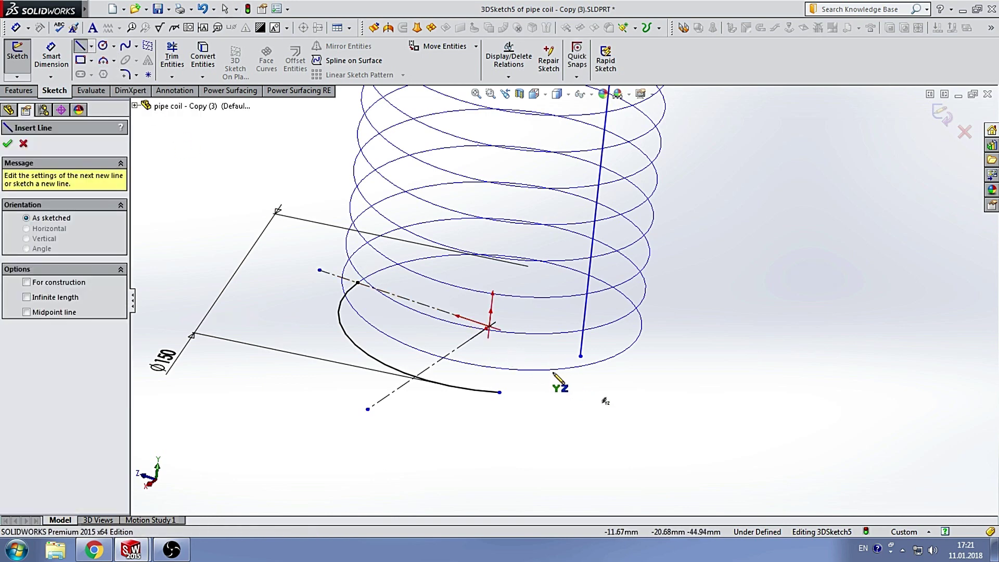
{"action": "scroll", "coordinate": [553, 373], "scroll_direction": "down", "scroll_amount": 2}
{"action": "left_click_drag", "start_coordinate": [612, 353], "coordinate": [493, 404]}
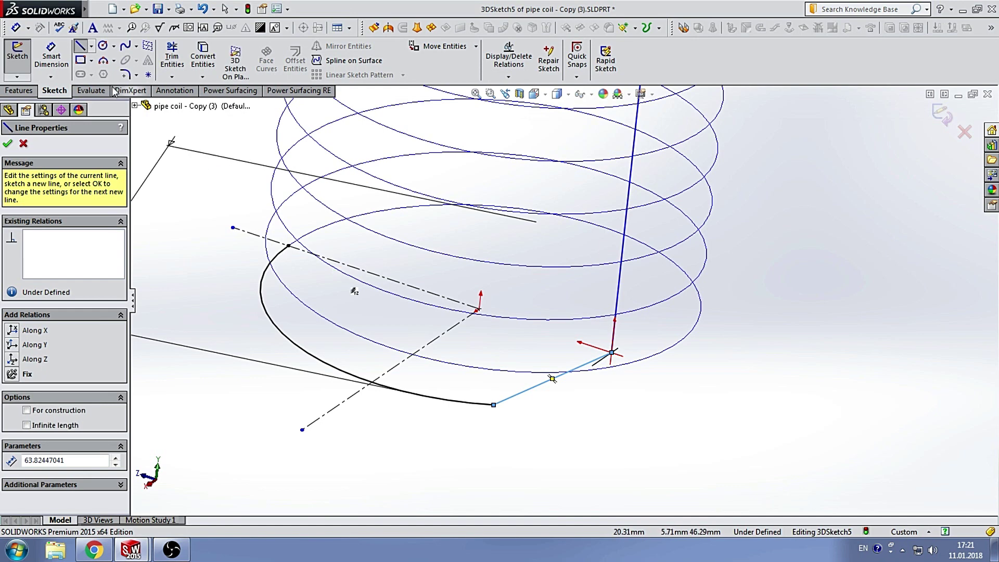
{"action": "left_click", "coordinate": [125, 74]}
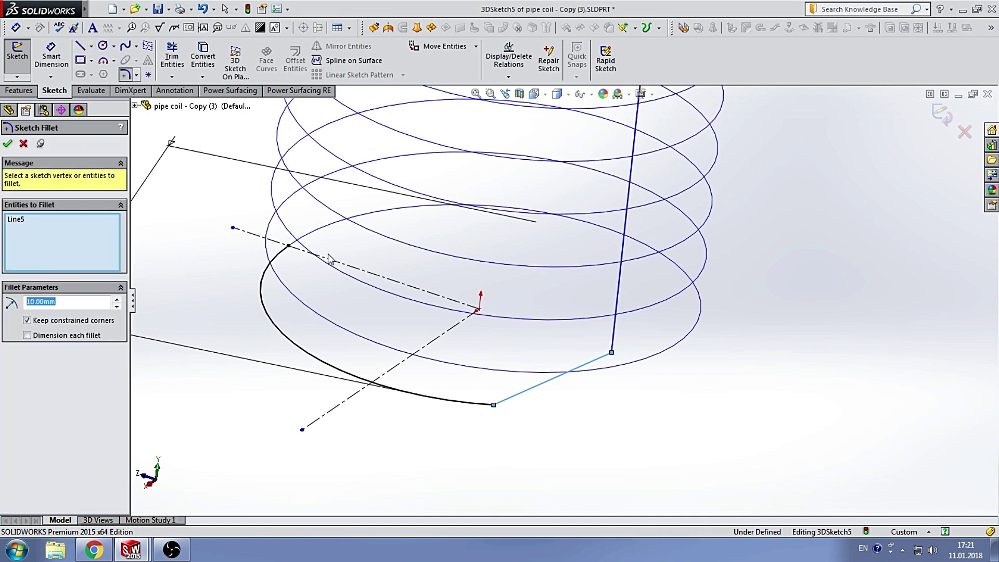
Step: Fillet the arc corner and riser-foot corner of the joining line at 30 mm
{"action": "left_click", "coordinate": [345, 398]}
{"action": "type", "text": "30"}
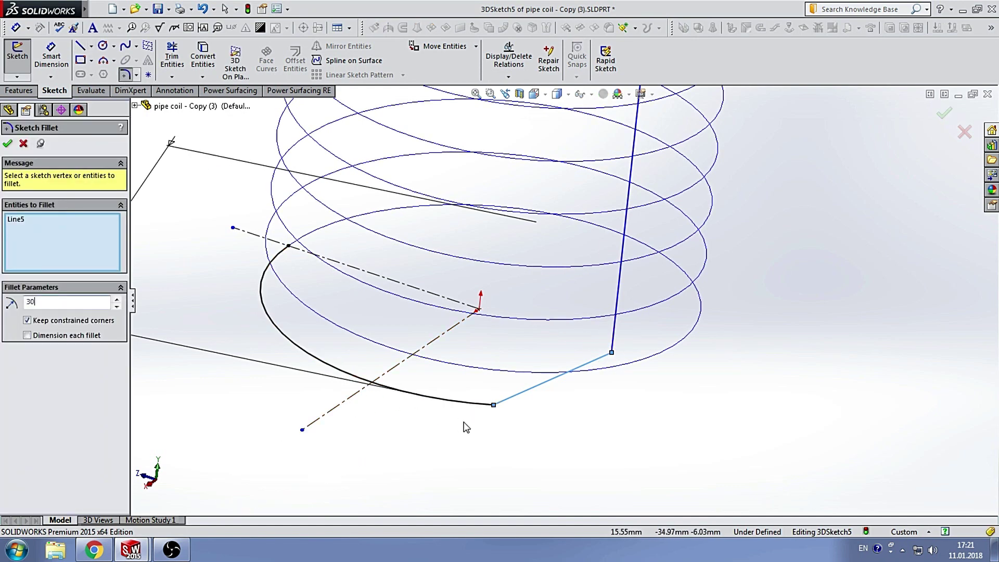
{"action": "left_click", "coordinate": [488, 409]}
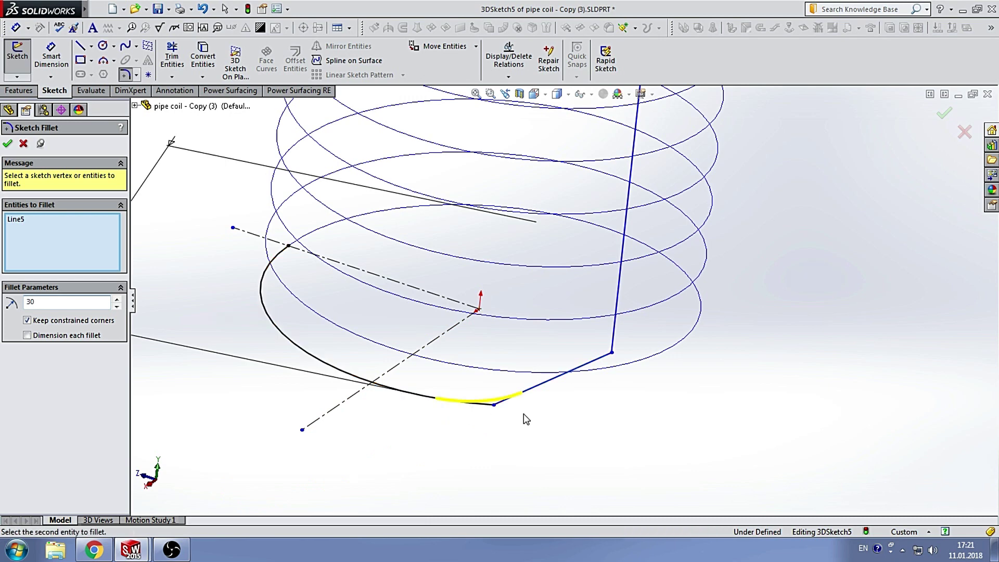
{"action": "left_click", "coordinate": [612, 354]}
{"action": "left_click", "coordinate": [8, 144]}
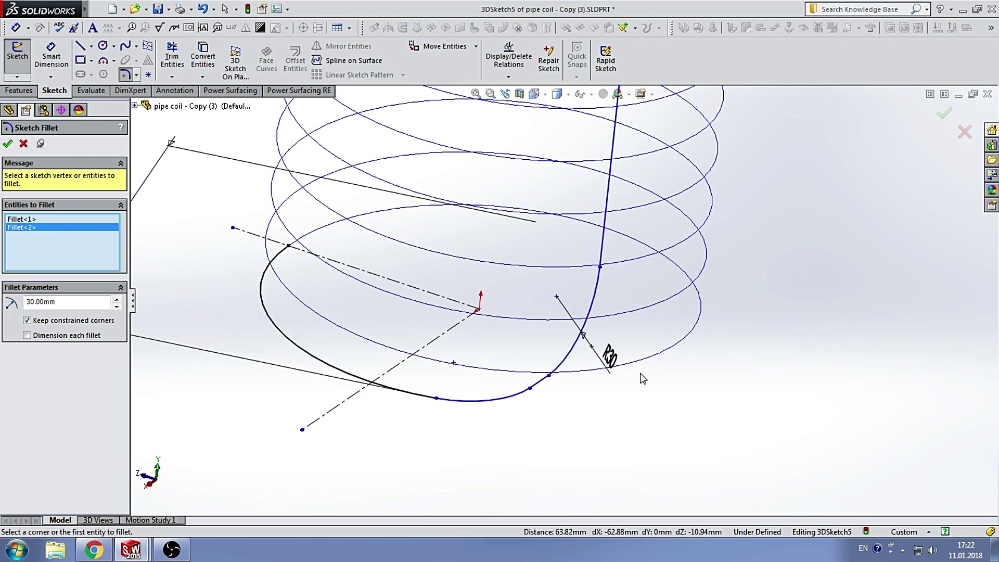
{"action": "mouse_move", "coordinate": [610, 415]}
{"action": "middle_mouse_down"}
{"action": "mouse_move", "coordinate": [595, 363]}
{"action": "mouse_move", "coordinate": [586, 368]}
{"action": "mouse_move", "coordinate": [690, 327]}
{"action": "mouse_move", "coordinate": [631, 368]}
{"action": "mouse_move", "coordinate": [641, 267]}
{"action": "middle_mouse_up"}
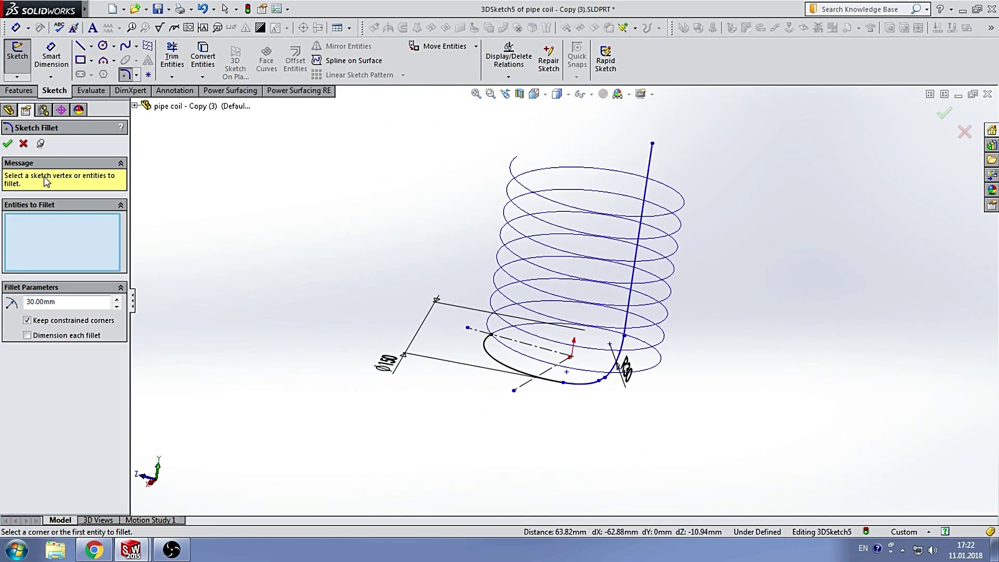
{"action": "left_click", "coordinate": [7, 146]}
Step: Draw a vertical centerline up from the origin as the coil axis
{"action": "left_click", "coordinate": [92, 46]}
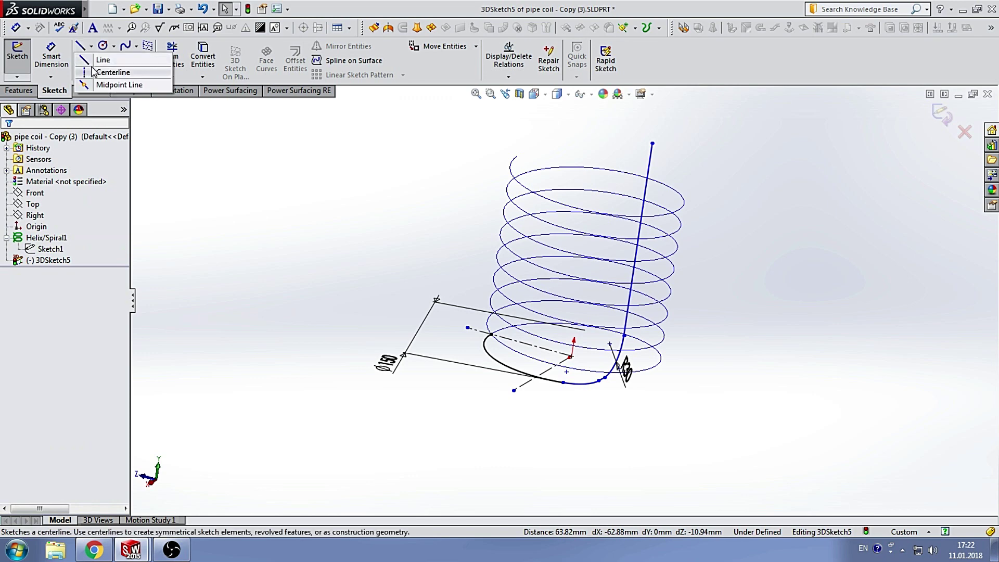
{"action": "left_click", "coordinate": [98, 68]}
{"action": "scroll", "coordinate": [560, 358], "scroll_direction": "down", "scroll_amount": 2}
{"action": "left_click", "coordinate": [559, 356]}
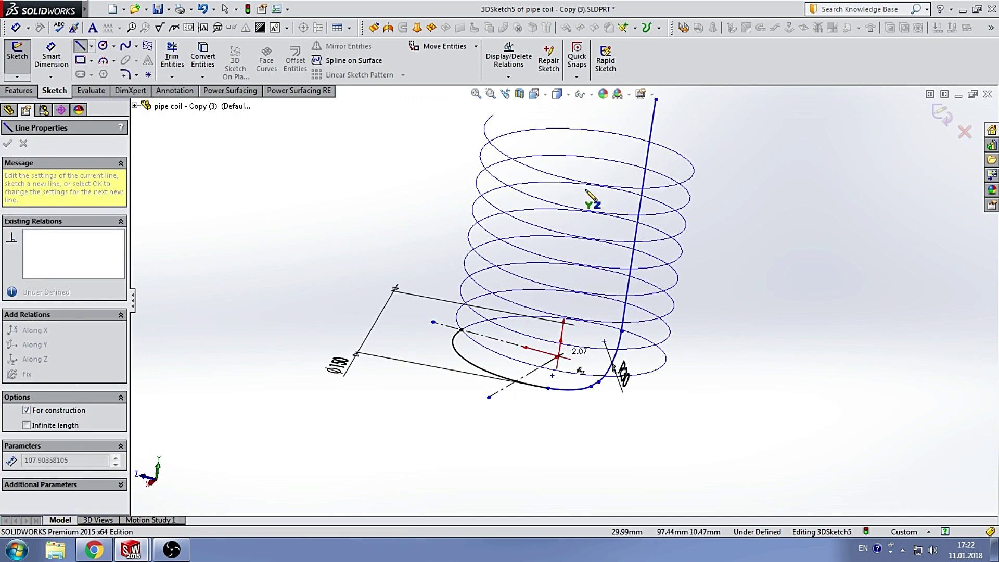
{"action": "left_click", "coordinate": [596, 115]}
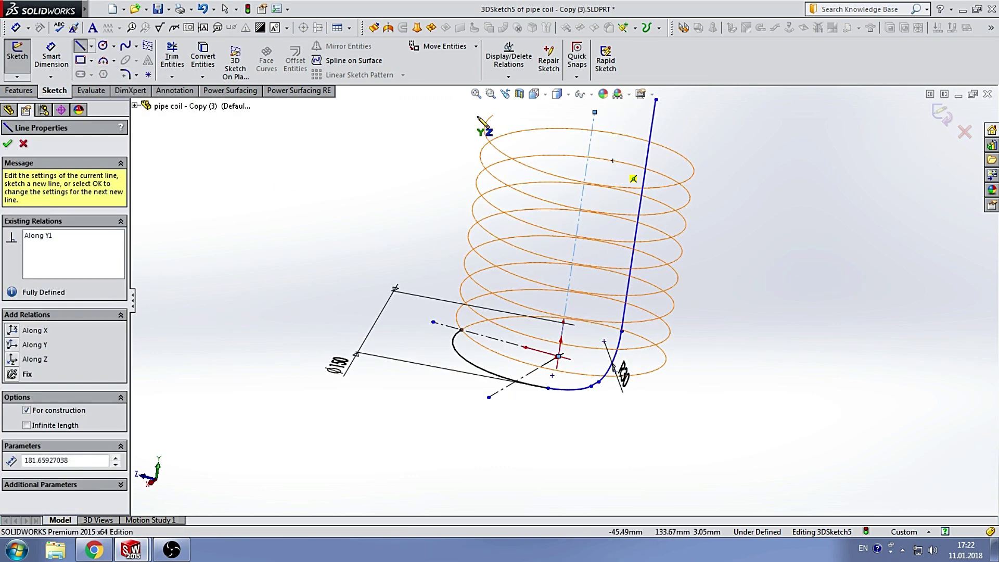
{"action": "key", "text": "d"}
{"action": "scroll", "coordinate": [596, 229], "scroll_direction": "down", "scroll_amount": 2}
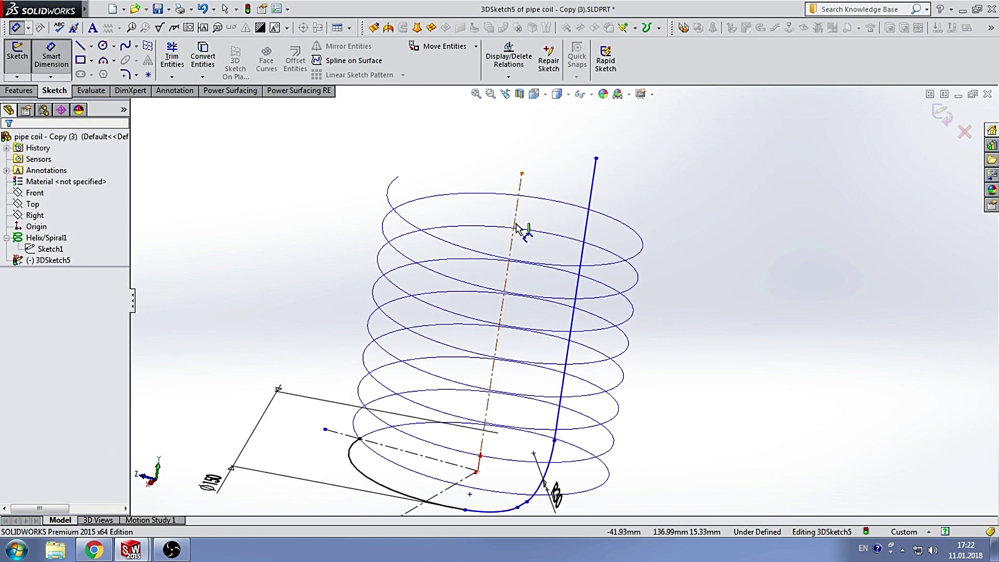
Step: Dimension the riser 50 mm from the coil axis centerline
{"action": "left_click", "coordinate": [518, 223]}
{"action": "left_click", "coordinate": [587, 229]}
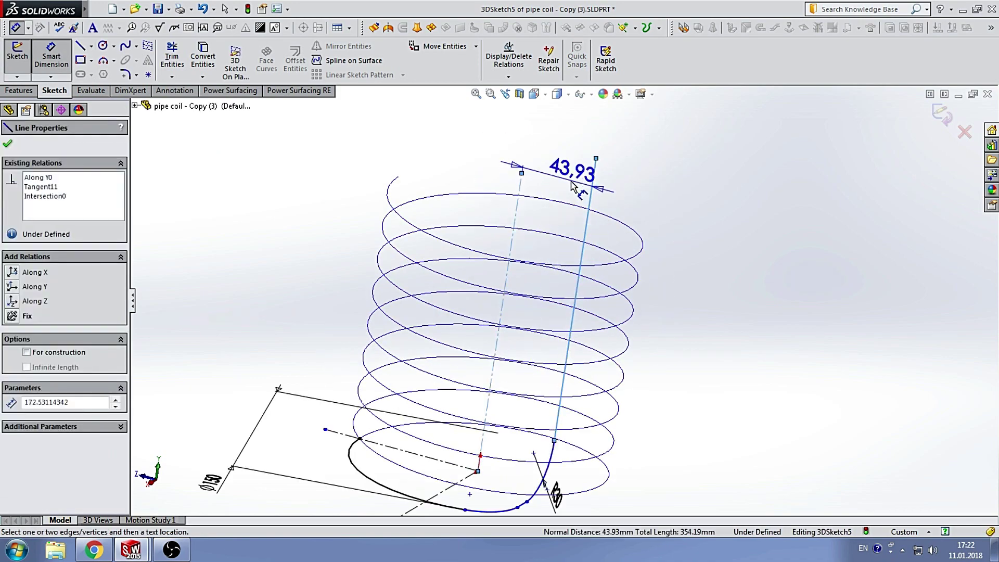
{"action": "left_click", "coordinate": [573, 186]}
{"action": "type", "text": "50"}
{"action": "key", "text": "Return"}
{"action": "scroll", "coordinate": [572, 189], "scroll_direction": "up", "scroll_amount": 2}
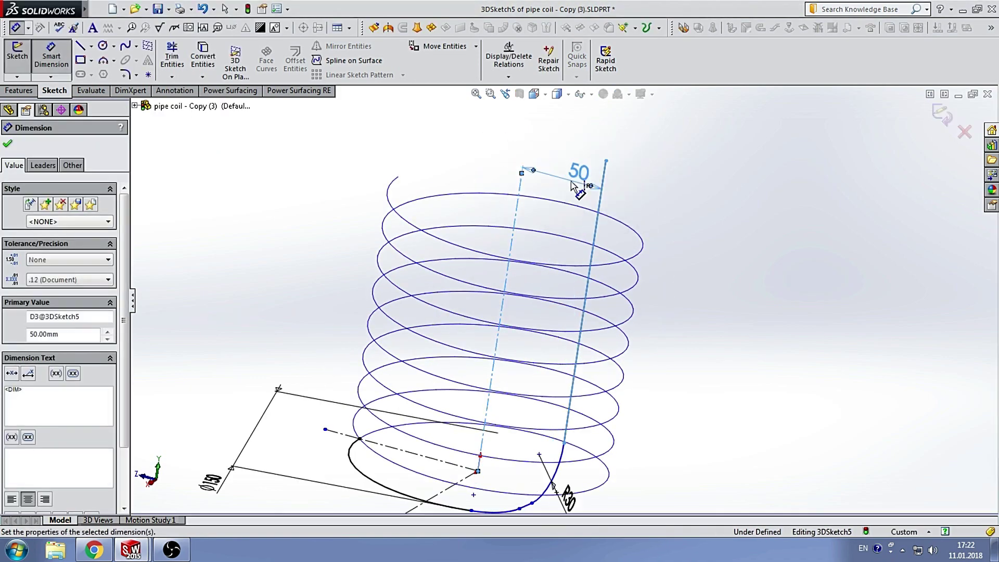
{"action": "left_click", "coordinate": [674, 205]}
{"action": "scroll", "coordinate": [587, 354], "scroll_direction": "up", "scroll_amount": 2}
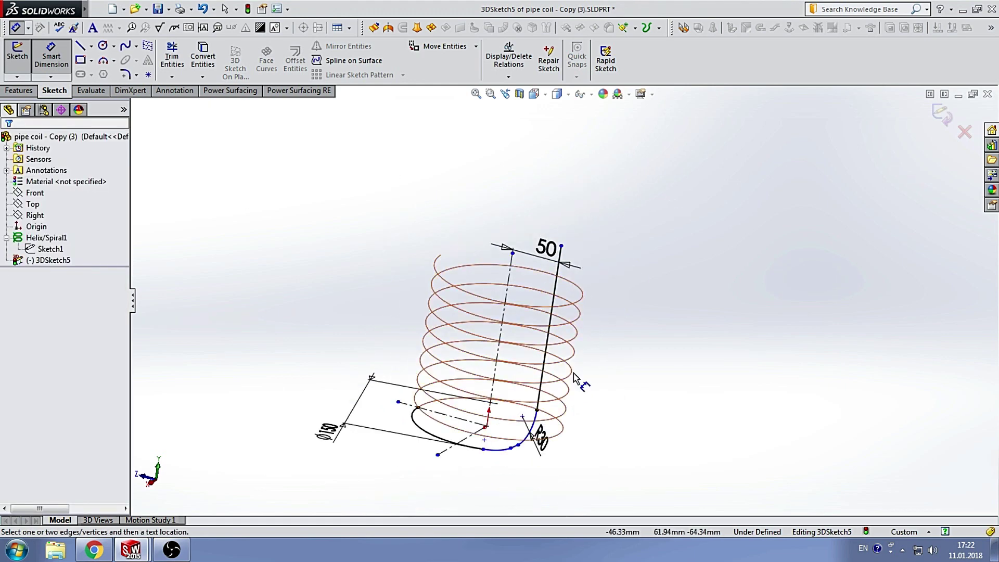
{"action": "scroll", "coordinate": [570, 381], "scroll_direction": "down", "scroll_amount": 1}
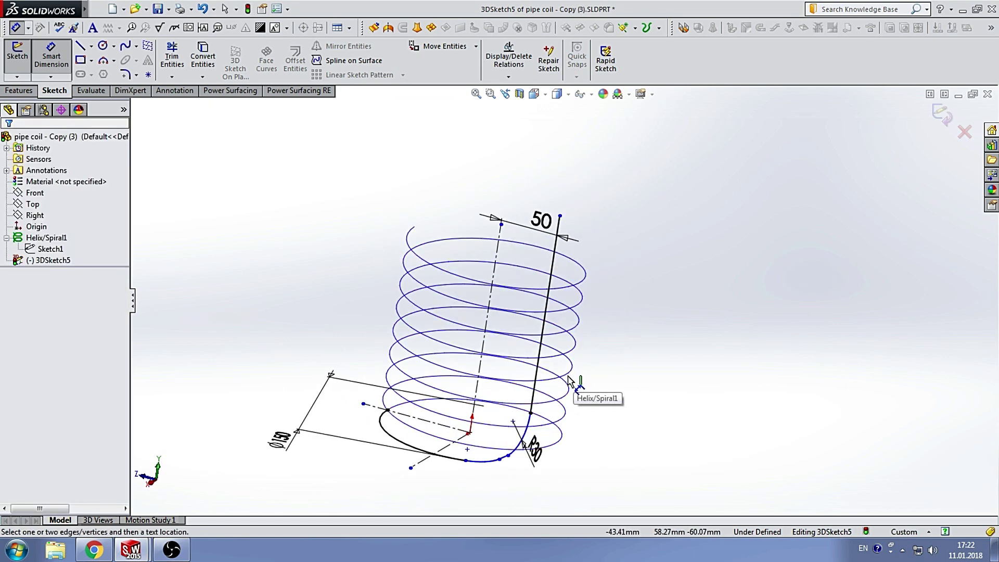
Step: Dimension the riser's vertical height between its endpoints to 182 mm
{"action": "left_click", "coordinate": [560, 229]}
{"action": "key", "text": "Escape"}
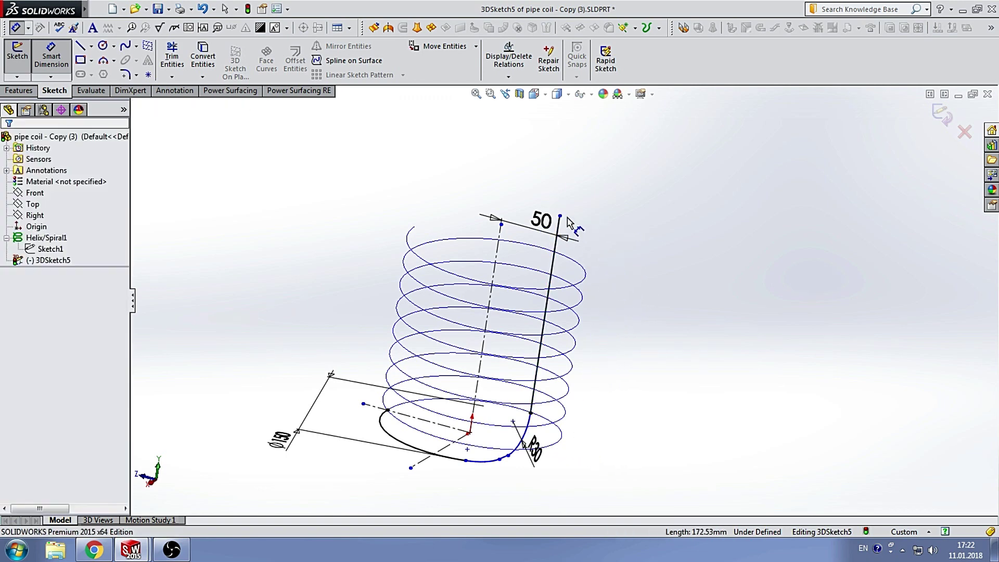
{"action": "left_click", "coordinate": [561, 216]}
{"action": "left_click", "coordinate": [531, 413]}
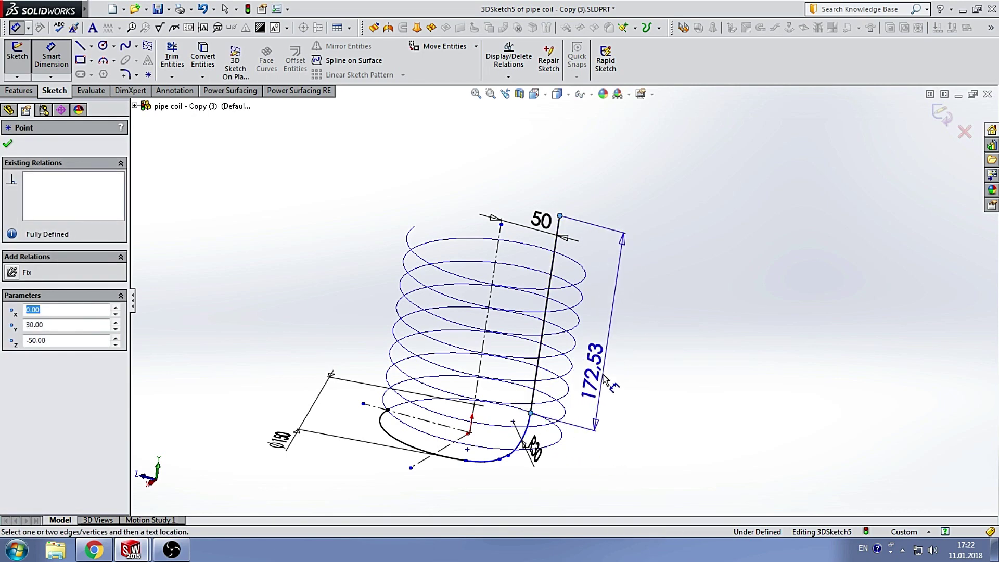
{"action": "left_click", "coordinate": [602, 371]}
{"action": "type", "text": "182"}
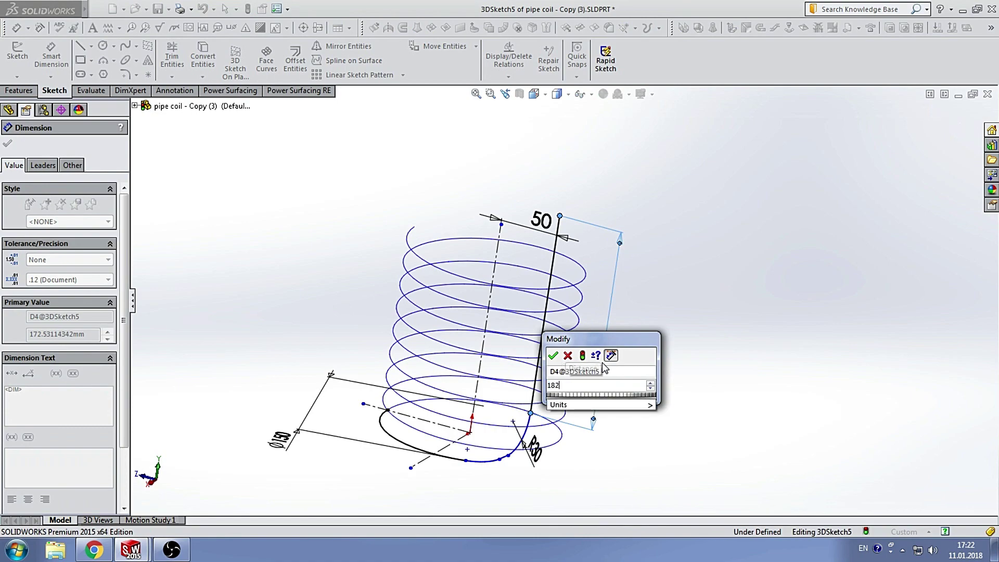
{"action": "key", "text": "Return"}
{"action": "left_click", "coordinate": [682, 297]}
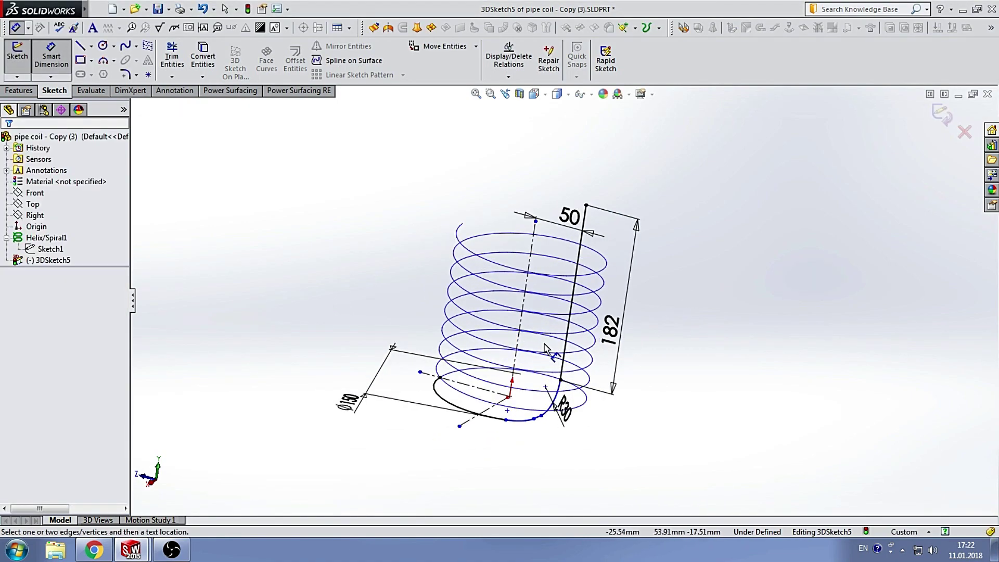
{"action": "middle_click_drag", "start_coordinate": [545, 347], "coordinate": [537, 350]}
Step: Add a Concentric relation between the two base arcs
{"action": "scroll", "coordinate": [541, 410], "scroll_direction": "down", "scroll_amount": 3}
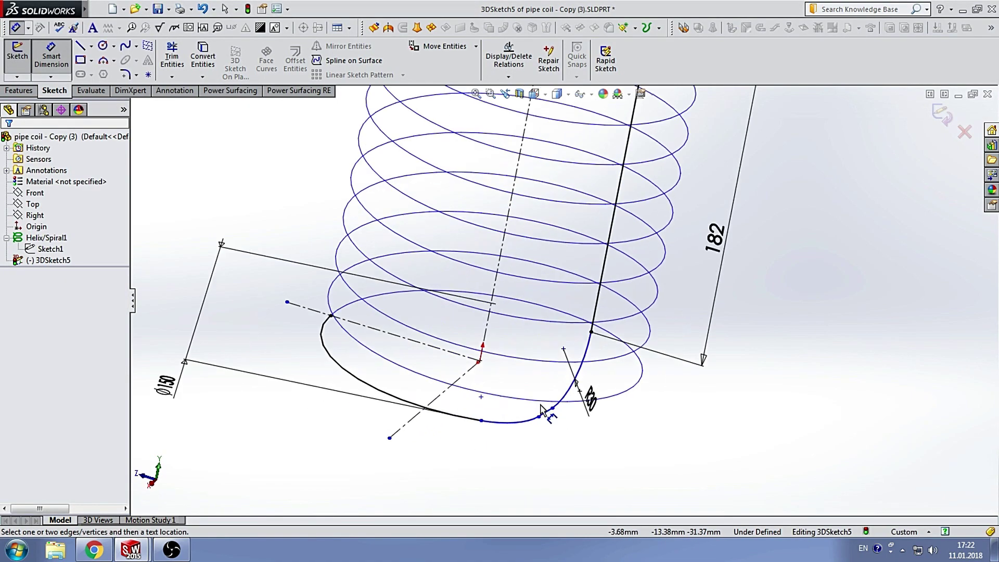
{"action": "scroll", "coordinate": [542, 410], "scroll_direction": "down", "scroll_amount": 2}
{"action": "key", "text": "Escape"}
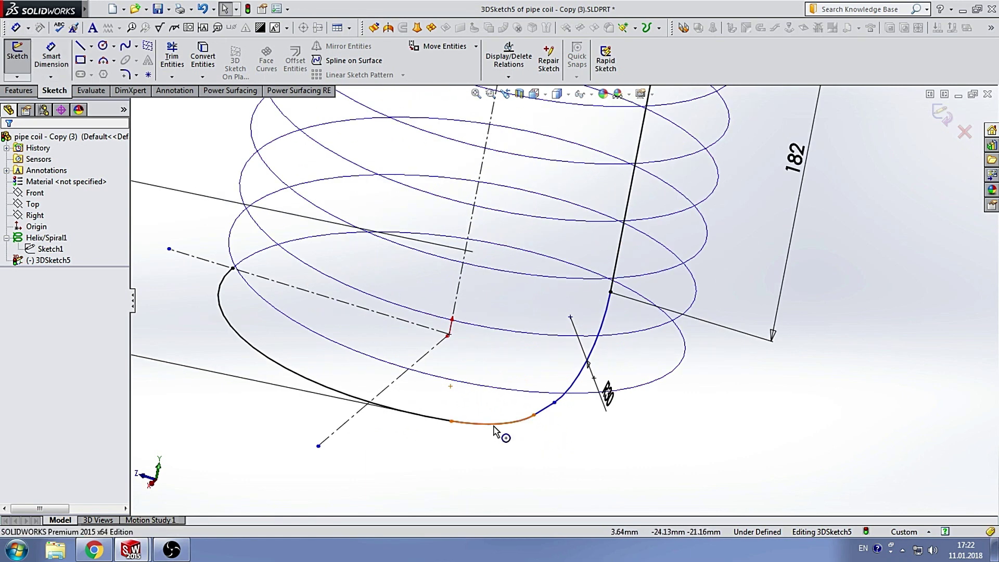
{"action": "left_click", "coordinate": [494, 425]}
{"action": "left_click", "coordinate": [432, 418], "text": "ctrl"}
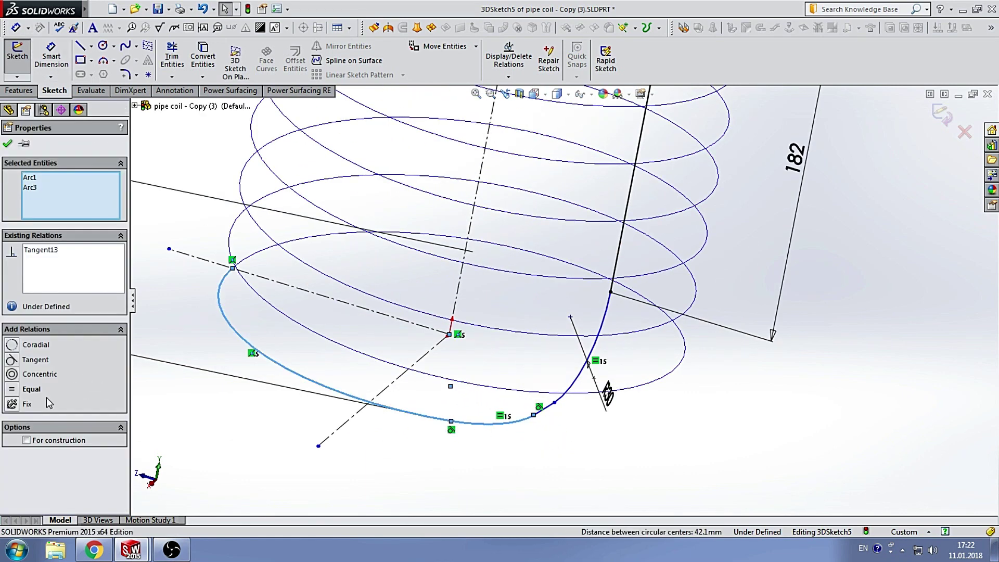
{"action": "left_click", "coordinate": [45, 371]}
{"action": "left_click", "coordinate": [536, 458]}
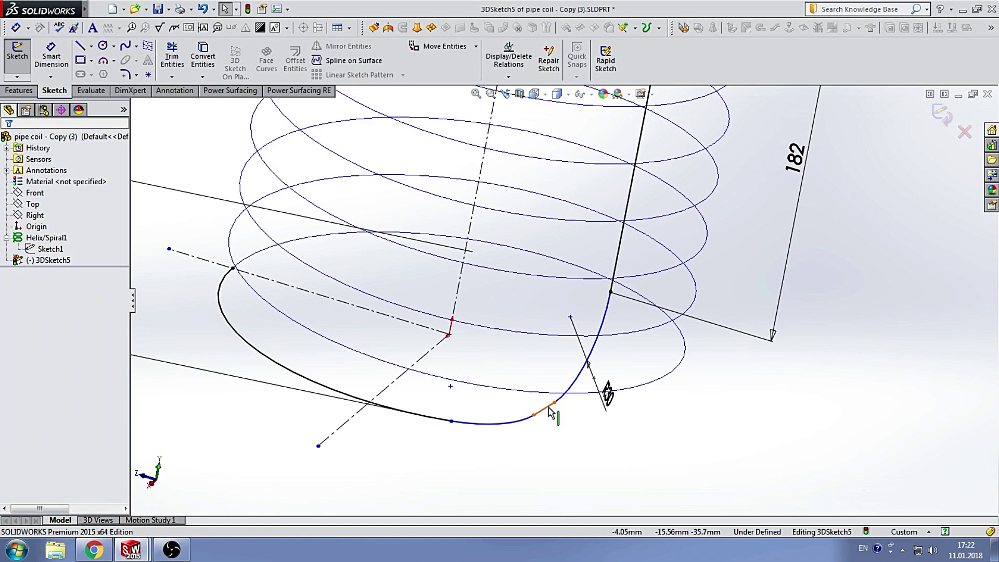
{"action": "left_click", "coordinate": [529, 426]}
{"action": "left_click", "coordinate": [511, 420], "text": "ctrl"}
{"action": "key", "text": "Escape"}
Step: Drag the transition sketch point to a new position to reshape the curve
{"action": "scroll", "coordinate": [583, 424], "scroll_direction": "up", "scroll_amount": 4}
{"action": "mouse_move", "coordinate": [586, 427]}
{"action": "middle_mouse_down"}
{"action": "mouse_move", "coordinate": [556, 346]}
{"action": "mouse_move", "coordinate": [588, 401]}
{"action": "middle_mouse_up"}
{"action": "scroll", "coordinate": [588, 401], "scroll_direction": "up", "scroll_amount": 4}
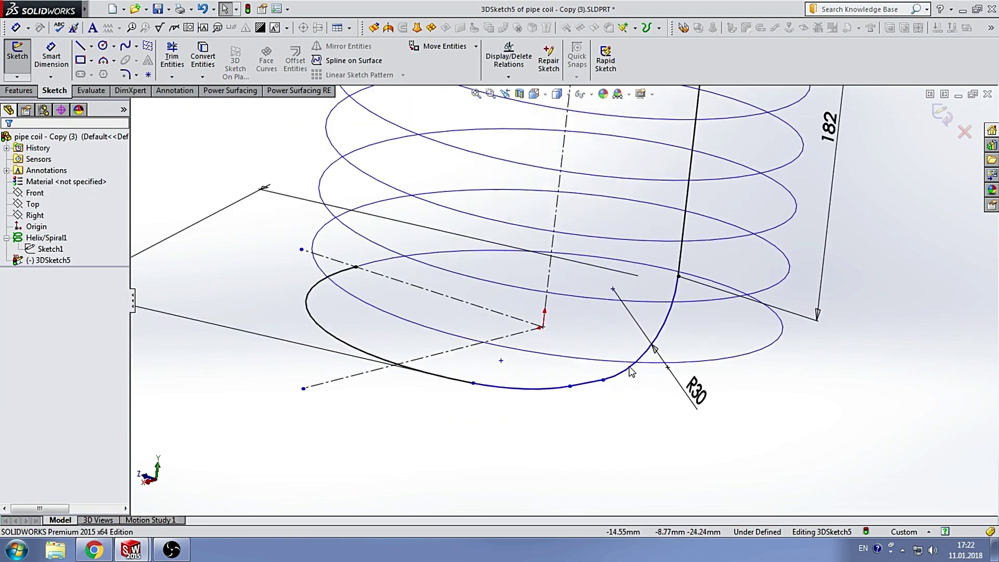
{"action": "left_click_drag", "start_coordinate": [516, 356], "coordinate": [505, 354]}
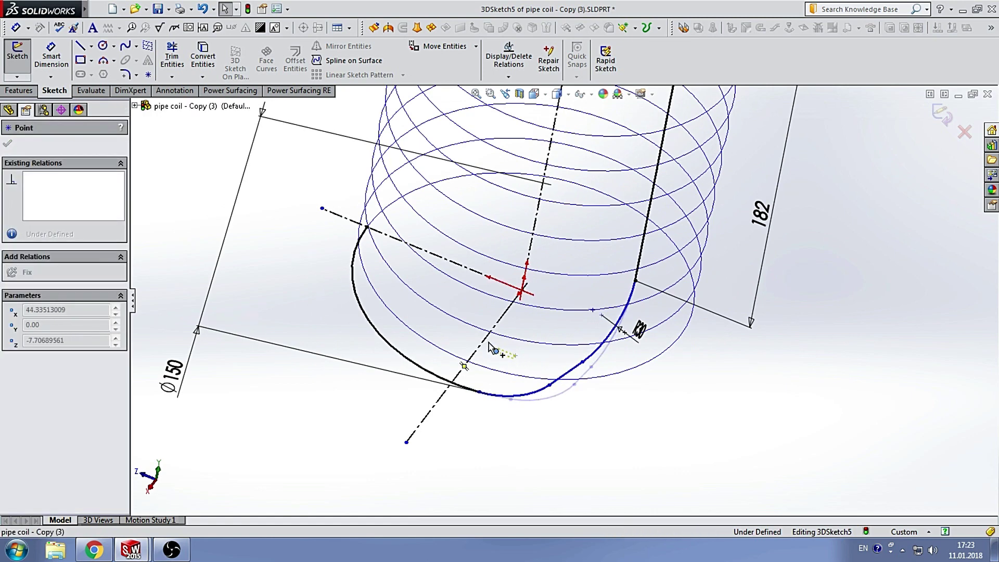
{"action": "left_click_drag", "start_coordinate": [485, 341], "coordinate": [492, 344]}
Step: Add an angle dimension (14.30°) between the two construction lines
{"action": "left_click", "coordinate": [62, 53]}
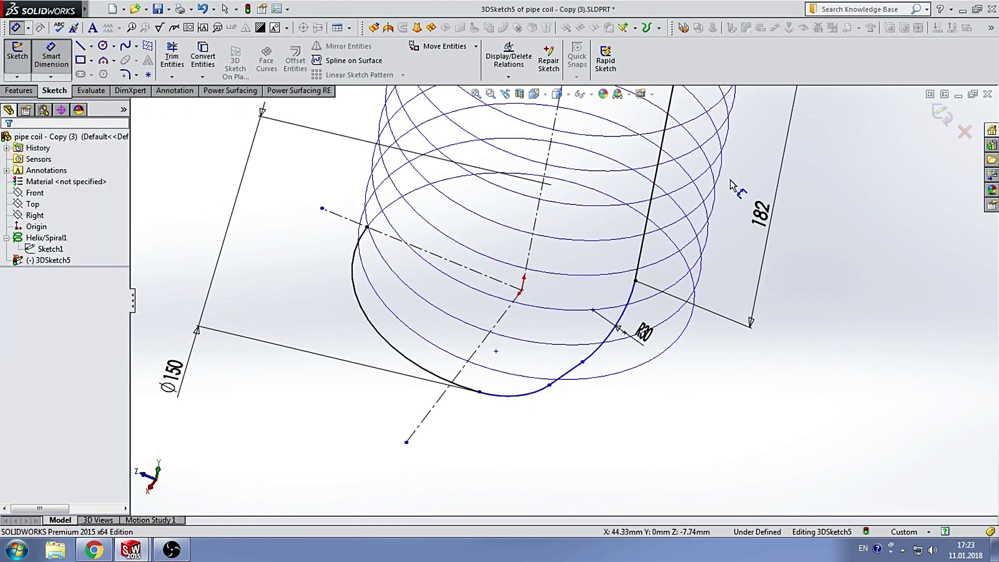
{"action": "scroll", "coordinate": [513, 336], "scroll_direction": "down", "scroll_amount": 3}
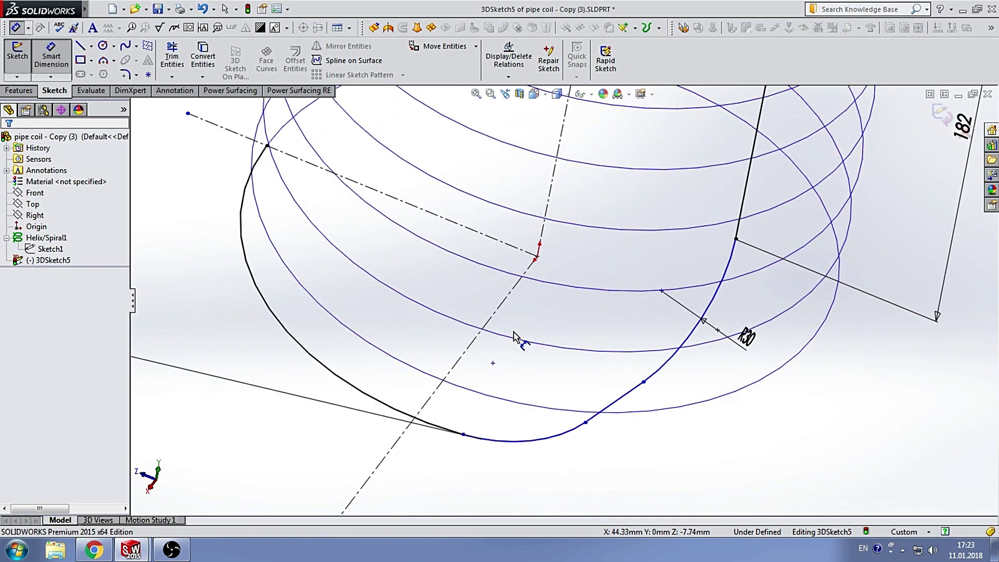
{"action": "left_click", "coordinate": [500, 316]}
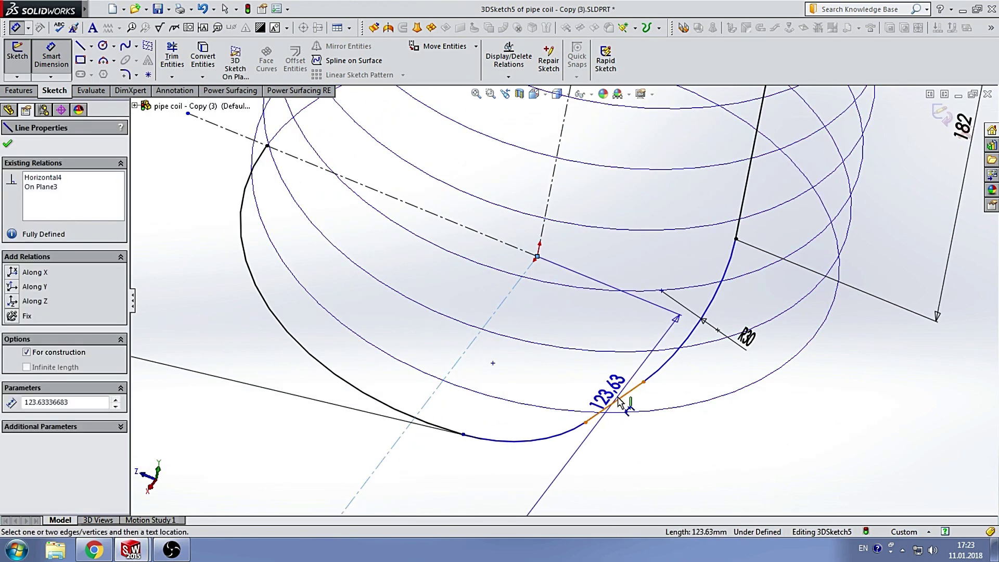
{"action": "left_click", "coordinate": [622, 398]}
{"action": "left_click", "coordinate": [637, 273]}
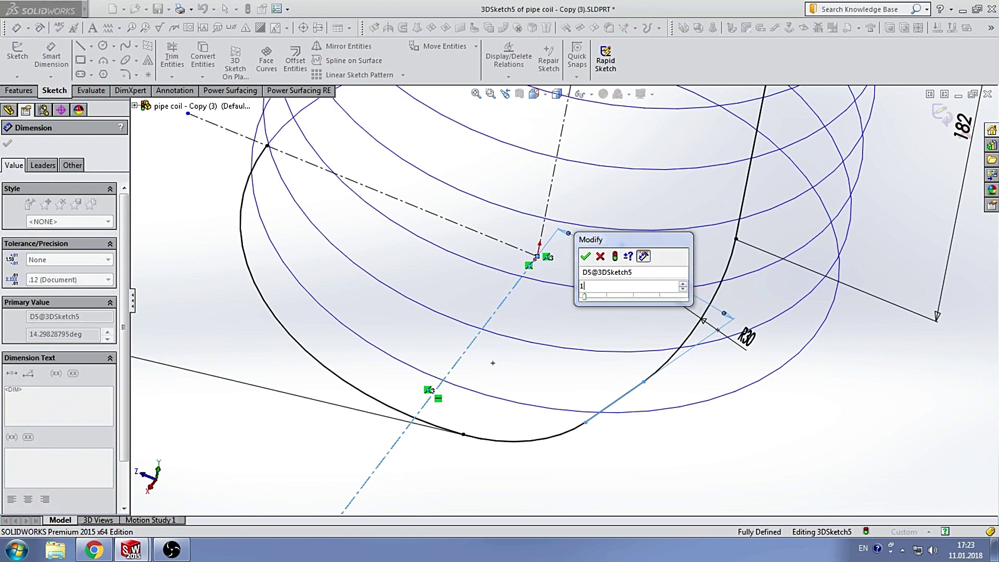
Step: Change the construction-line angle to 18° and exit the fully defined 3DSketch5
{"action": "type", "text": "18"}
{"action": "key", "text": "Return"}
{"action": "scroll", "coordinate": [676, 292], "scroll_direction": "up", "scroll_amount": 5}
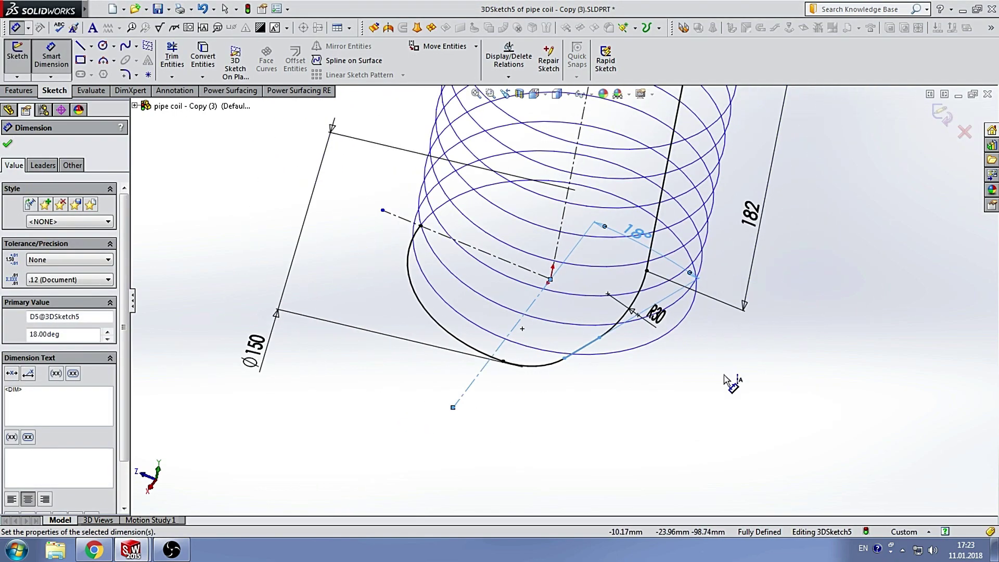
{"action": "left_click", "coordinate": [732, 383]}
{"action": "scroll", "coordinate": [661, 290], "scroll_direction": "up", "scroll_amount": 3}
{"action": "scroll", "coordinate": [651, 208], "scroll_direction": "down", "scroll_amount": 2}
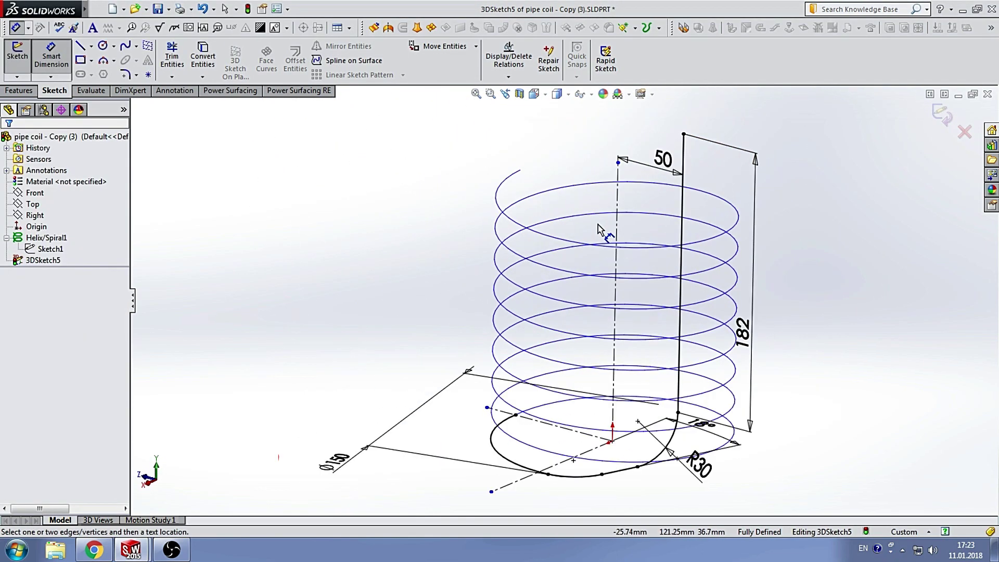
{"action": "scroll", "coordinate": [636, 223], "scroll_direction": "up", "scroll_amount": 2}
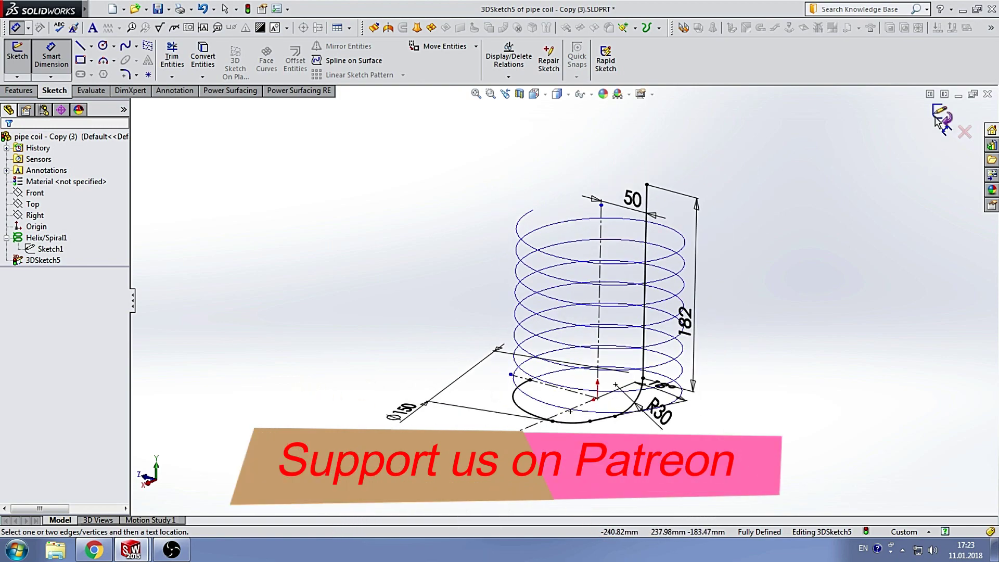
{"action": "left_click", "coordinate": [942, 114]}
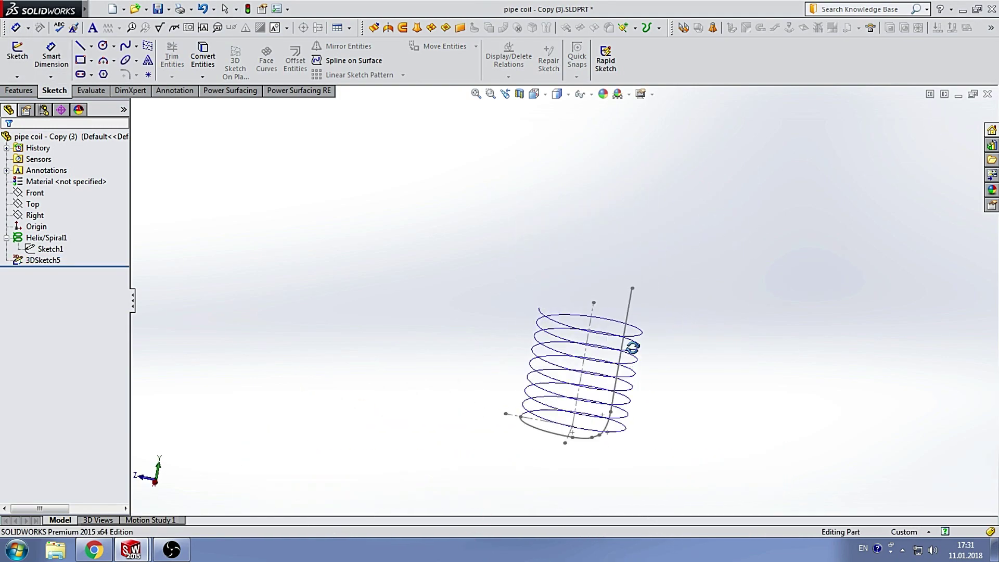
Step: Start a new 3D sketch with a short line from the helix top and an upright riser line
{"action": "mouse_move", "coordinate": [631, 346]}
{"action": "middle_mouse_down"}
{"action": "mouse_move", "coordinate": [575, 343]}
{"action": "mouse_move", "coordinate": [562, 390]}
{"action": "middle_mouse_up"}
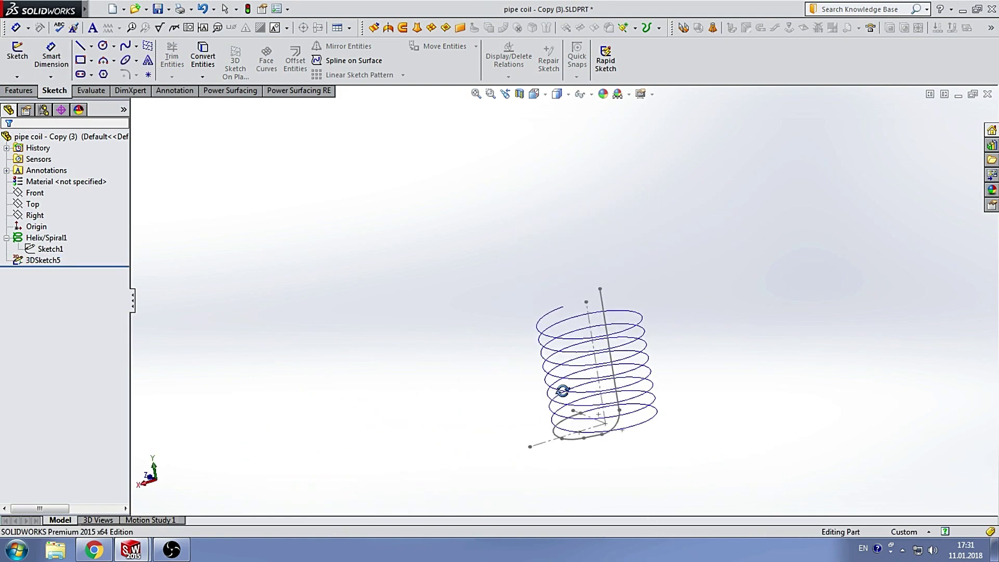
{"action": "scroll", "coordinate": [592, 317], "scroll_direction": "down", "scroll_amount": 3}
{"action": "scroll", "coordinate": [591, 317], "scroll_direction": "down", "scroll_amount": 3}
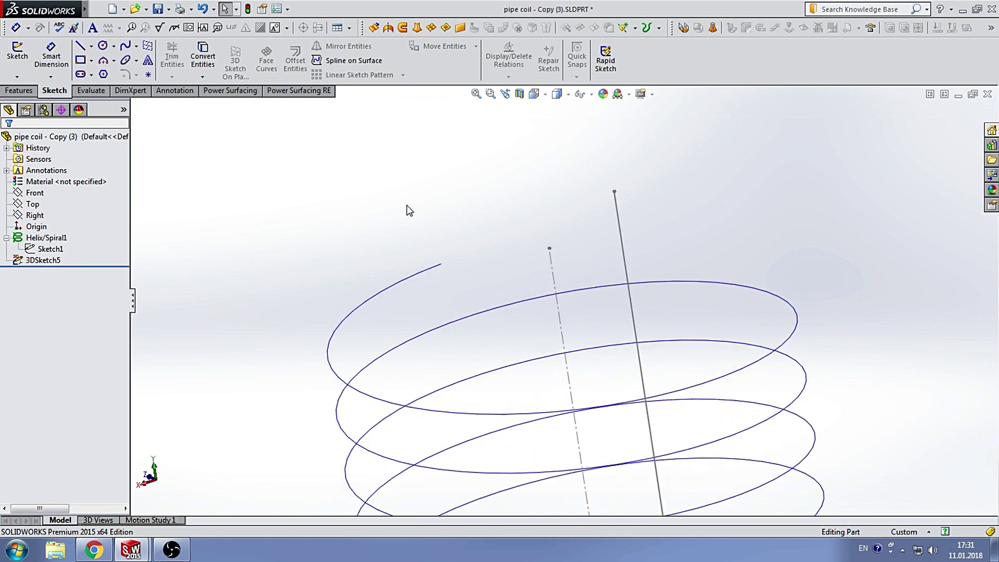
{"action": "left_click", "coordinate": [17, 77]}
{"action": "left_click", "coordinate": [26, 102]}
{"action": "left_click", "coordinate": [80, 50]}
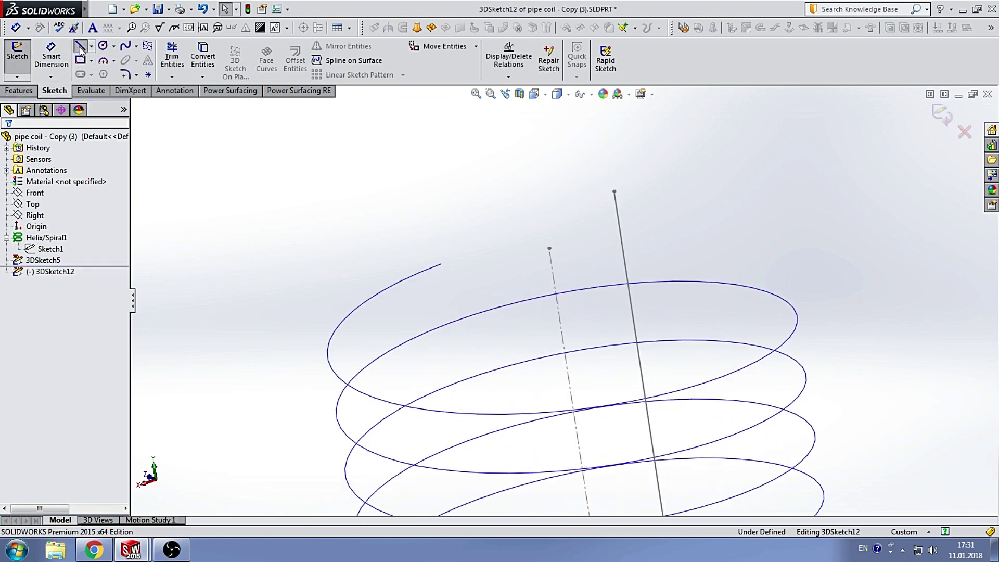
{"action": "left_click", "coordinate": [441, 265]}
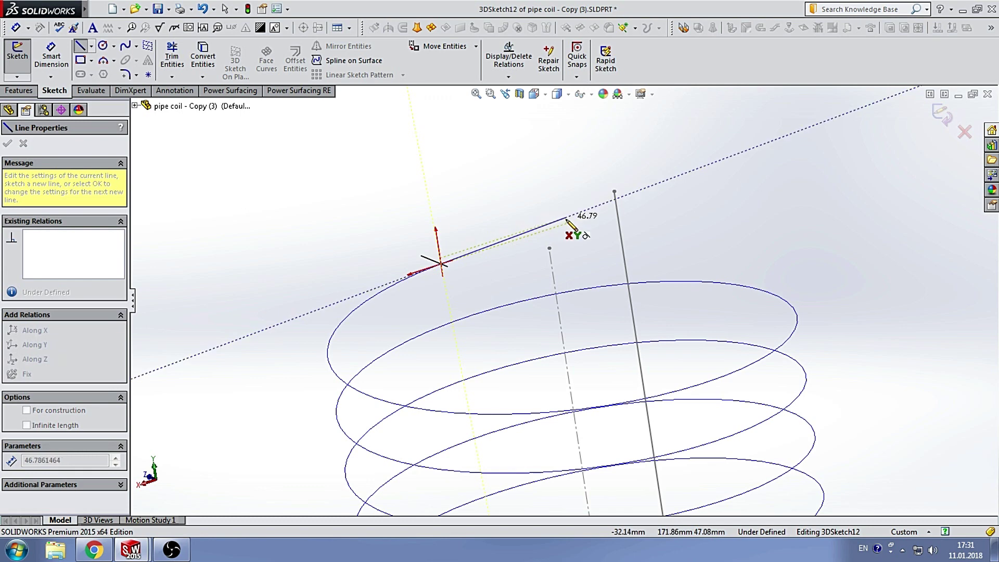
{"action": "left_click", "coordinate": [566, 218]}
{"action": "scroll", "coordinate": [573, 229], "scroll_direction": "up", "scroll_amount": 3}
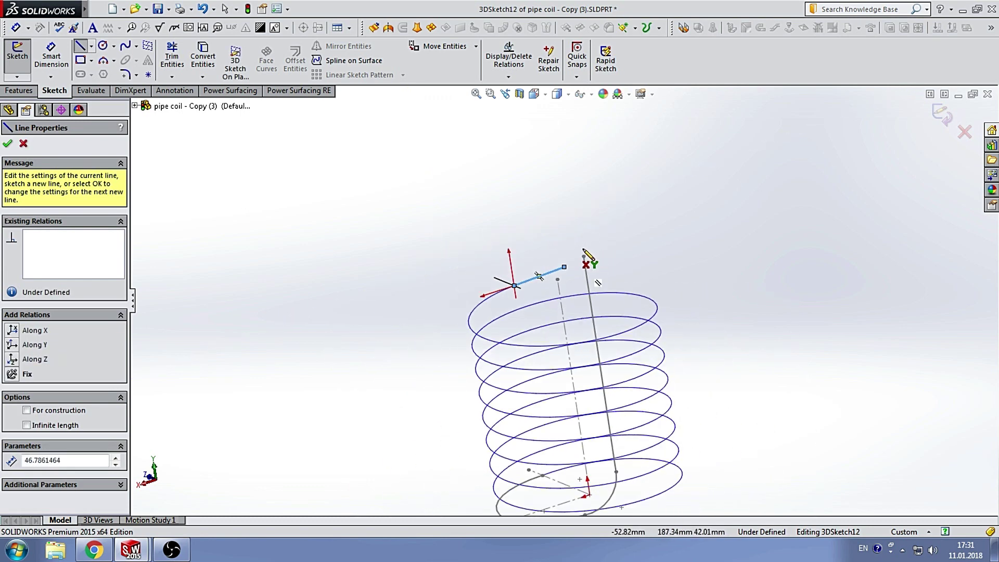
{"action": "scroll", "coordinate": [594, 253], "scroll_direction": "up", "scroll_amount": 3}
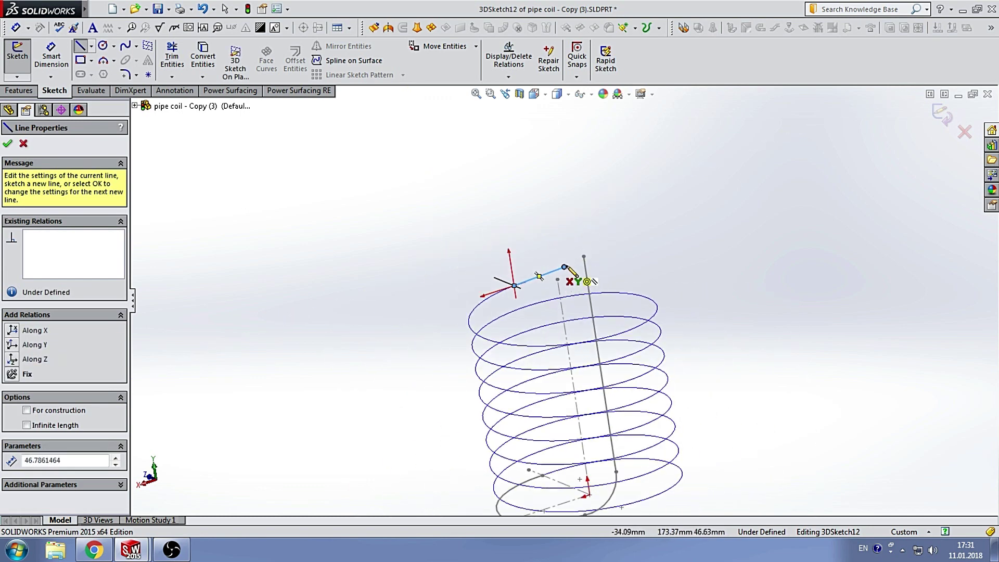
{"action": "double_click", "coordinate": [550, 173]}
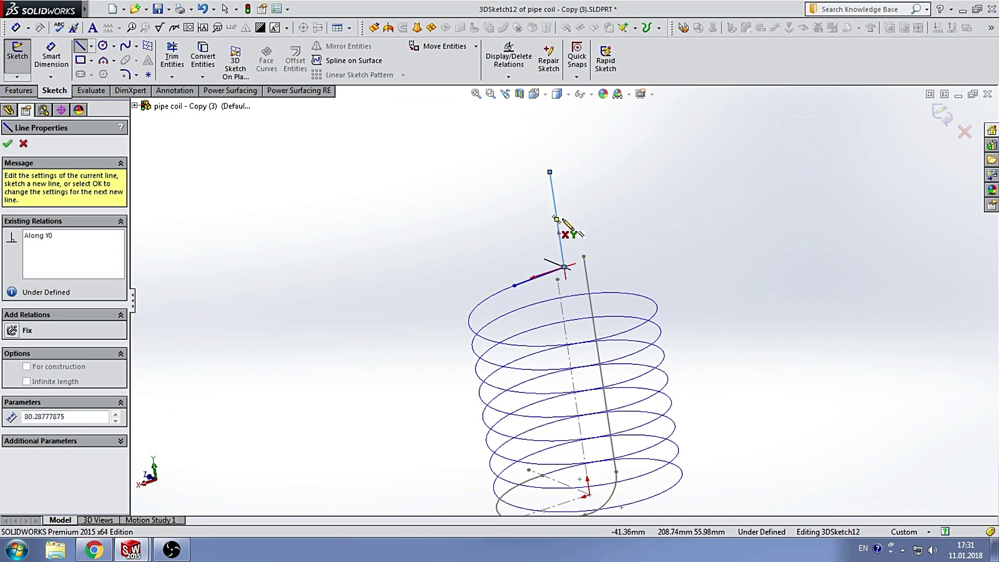
Step: Round the corner between the two lines with a 30 mm sketch fillet
{"action": "left_click", "coordinate": [125, 75]}
{"action": "scroll", "coordinate": [583, 283], "scroll_direction": "down", "scroll_amount": 2}
{"action": "scroll", "coordinate": [583, 284], "scroll_direction": "down", "scroll_amount": 1}
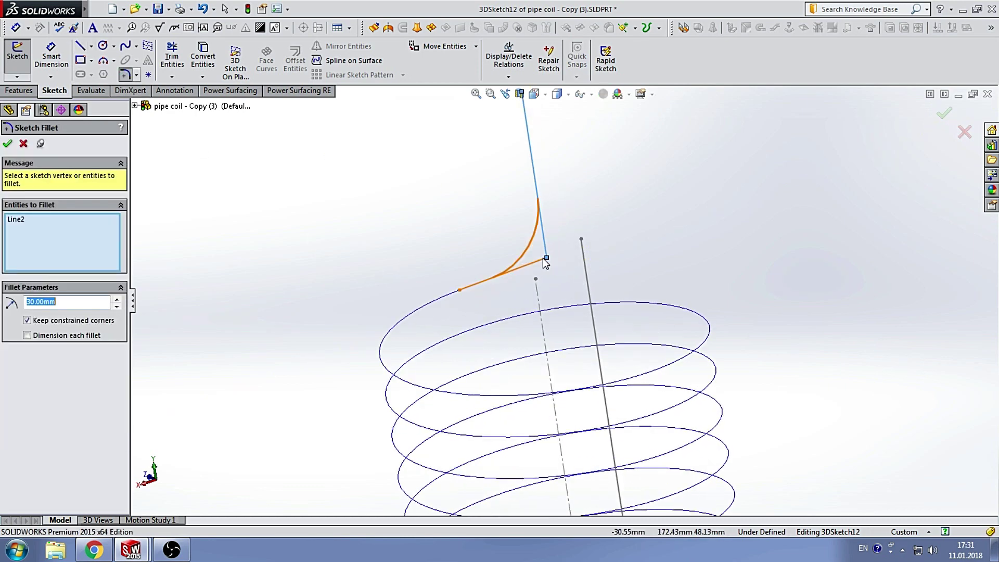
{"action": "left_click", "coordinate": [545, 258]}
{"action": "left_click", "coordinate": [7, 144]}
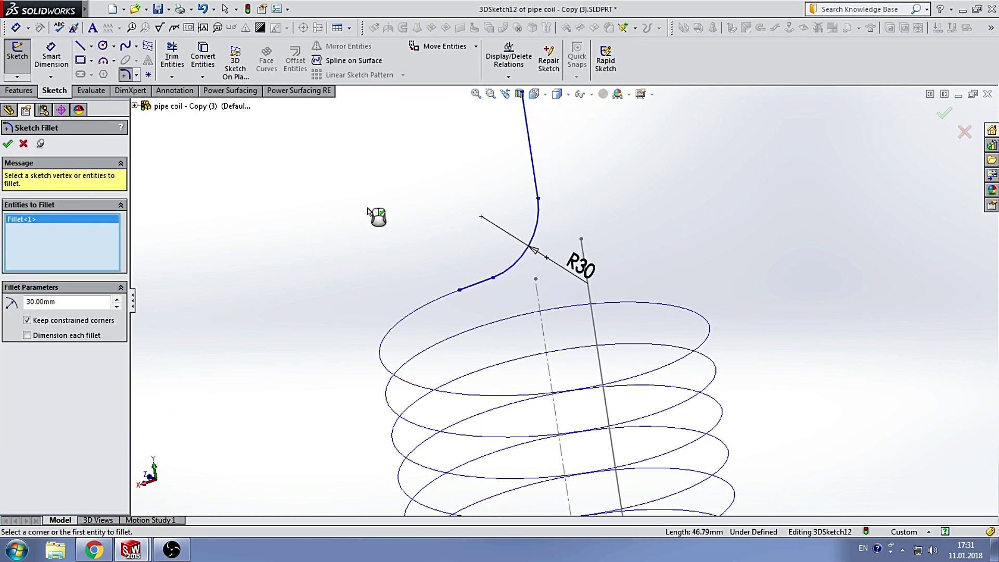
{"action": "left_click", "coordinate": [5, 147]}
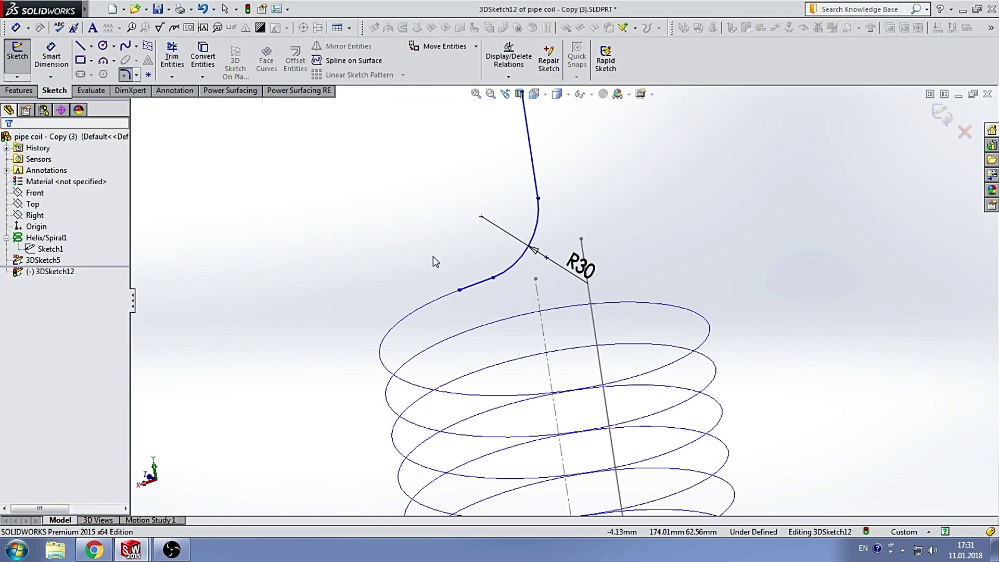
{"action": "scroll", "coordinate": [489, 289], "scroll_direction": "down", "scroll_amount": 1}
Step: Delete the short connector line and make the arc's loose end coincident with the helix
{"action": "left_click", "coordinate": [480, 285]}
{"action": "key", "text": "Delete"}
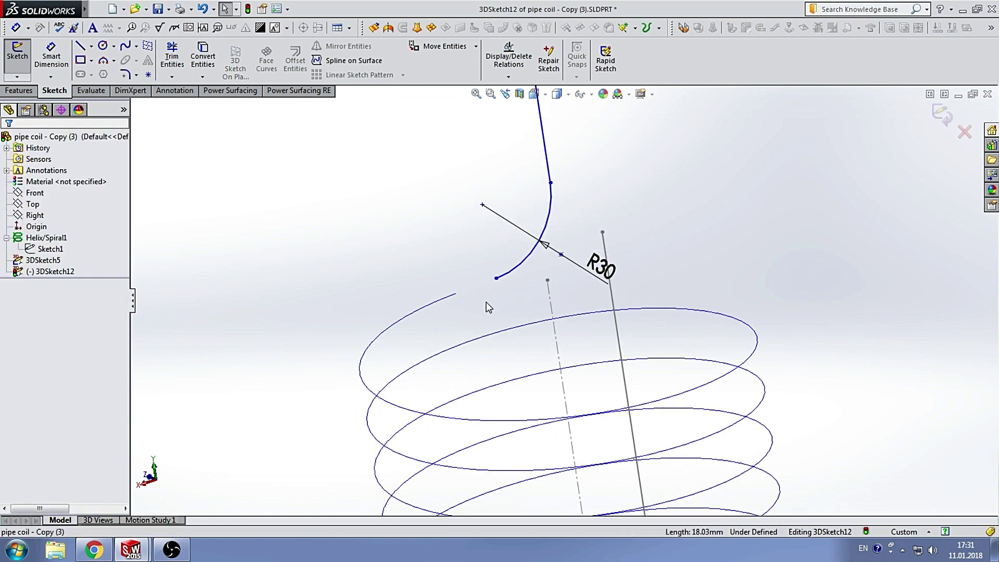
{"action": "scroll", "coordinate": [486, 302], "scroll_direction": "up", "scroll_amount": 2}
{"action": "scroll", "coordinate": [547, 304], "scroll_direction": "down", "scroll_amount": 2}
{"action": "scroll", "coordinate": [530, 289], "scroll_direction": "down", "scroll_amount": 2}
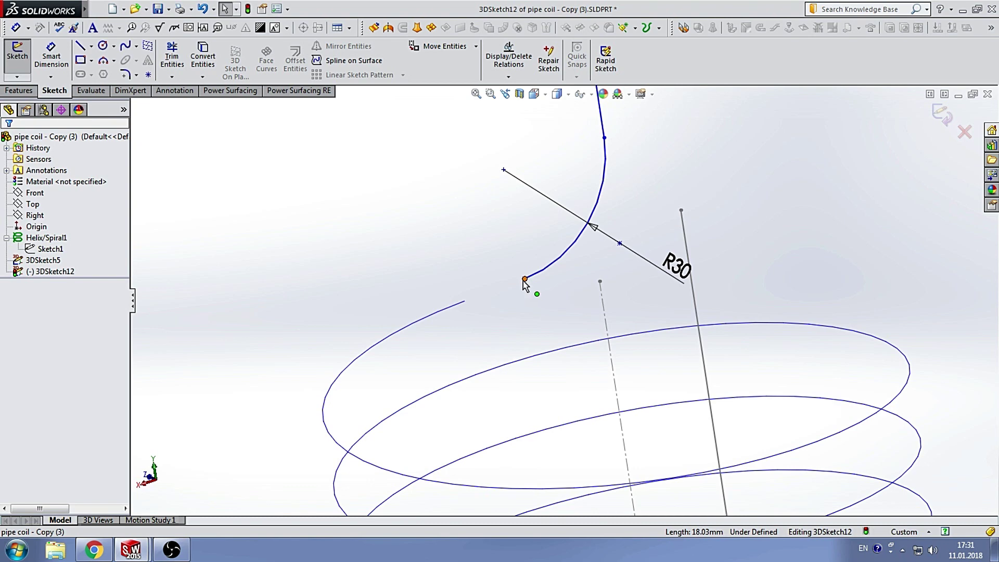
{"action": "left_click", "coordinate": [525, 279]}
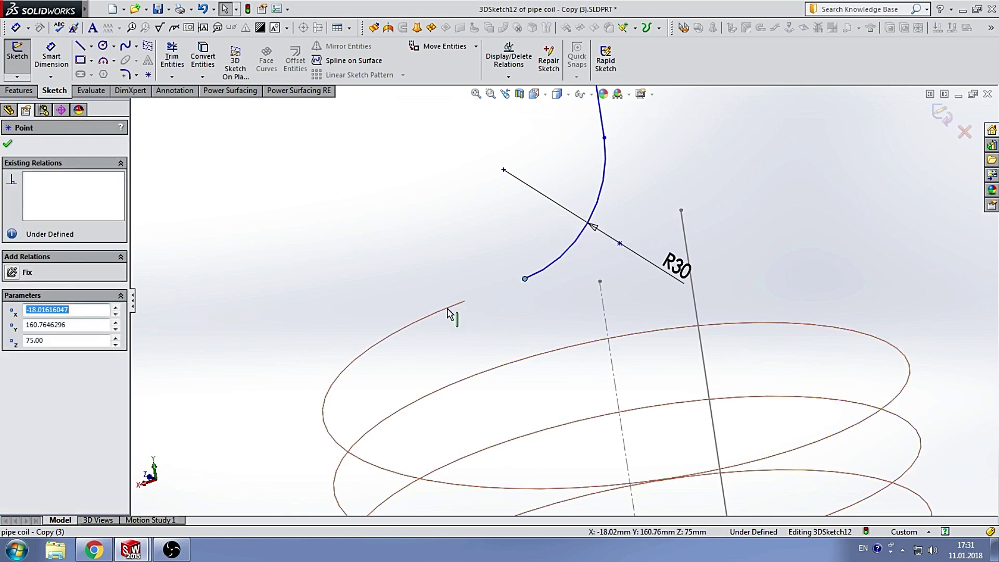
{"action": "left_click", "coordinate": [449, 308], "text": "ctrl"}
{"action": "left_click", "coordinate": [35, 346]}
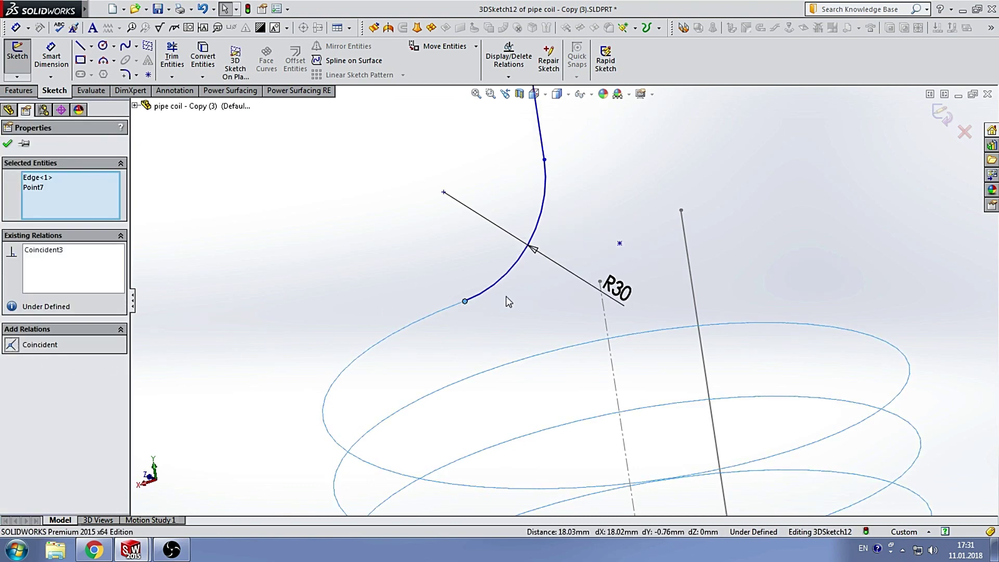
Step: Make the R30 arc tangent to the helix
{"action": "left_click", "coordinate": [505, 280]}
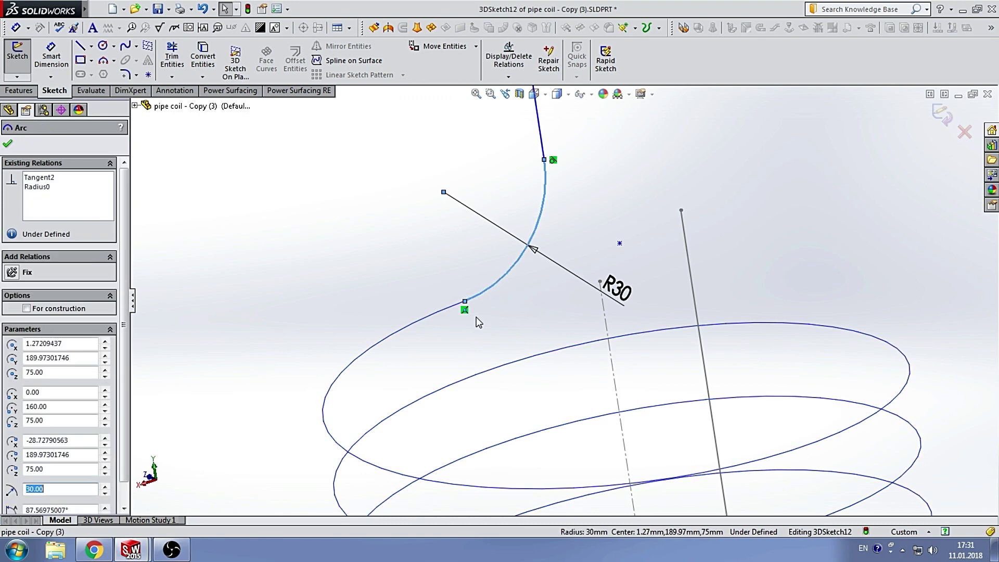
{"action": "left_click", "coordinate": [436, 315], "text": "ctrl"}
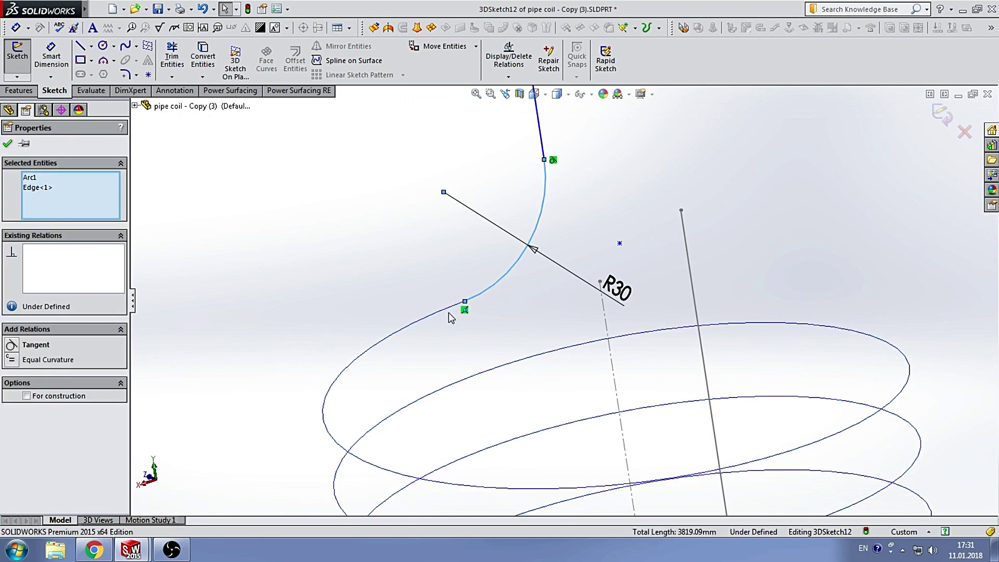
{"action": "left_click", "coordinate": [38, 346]}
{"action": "left_click", "coordinate": [413, 252]}
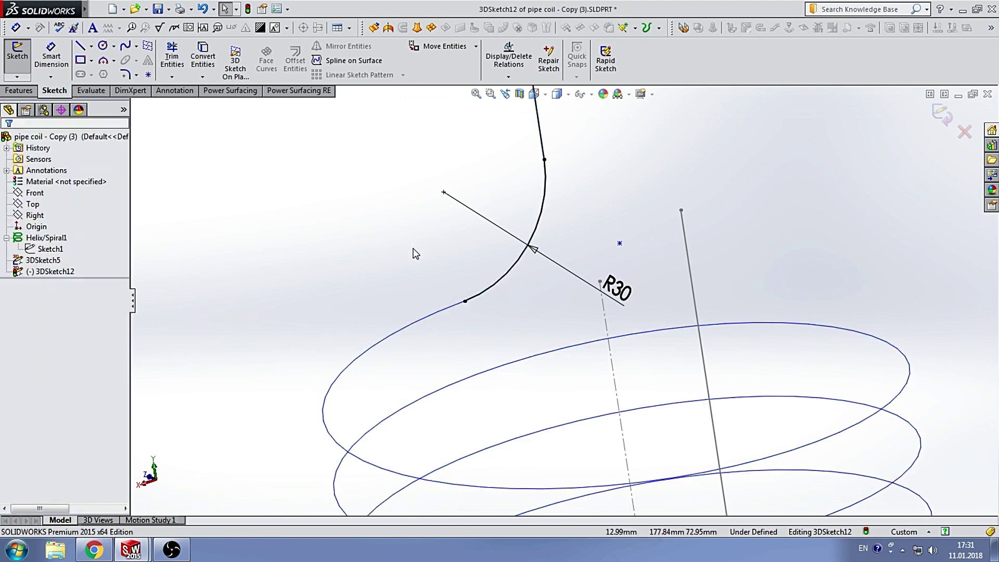
{"action": "scroll", "coordinate": [413, 252], "scroll_direction": "up", "scroll_amount": 3}
{"action": "scroll", "coordinate": [532, 273], "scroll_direction": "down", "scroll_amount": 2}
{"action": "mouse_move", "coordinate": [532, 273]}
{"action": "middle_mouse_down"}
{"action": "mouse_move", "coordinate": [357, 285]}
{"action": "mouse_move", "coordinate": [491, 398]}
{"action": "middle_mouse_up"}
{"action": "scroll", "coordinate": [491, 398], "scroll_direction": "down", "scroll_amount": 2}
{"action": "scroll", "coordinate": [533, 303], "scroll_direction": "down", "scroll_amount": 2}
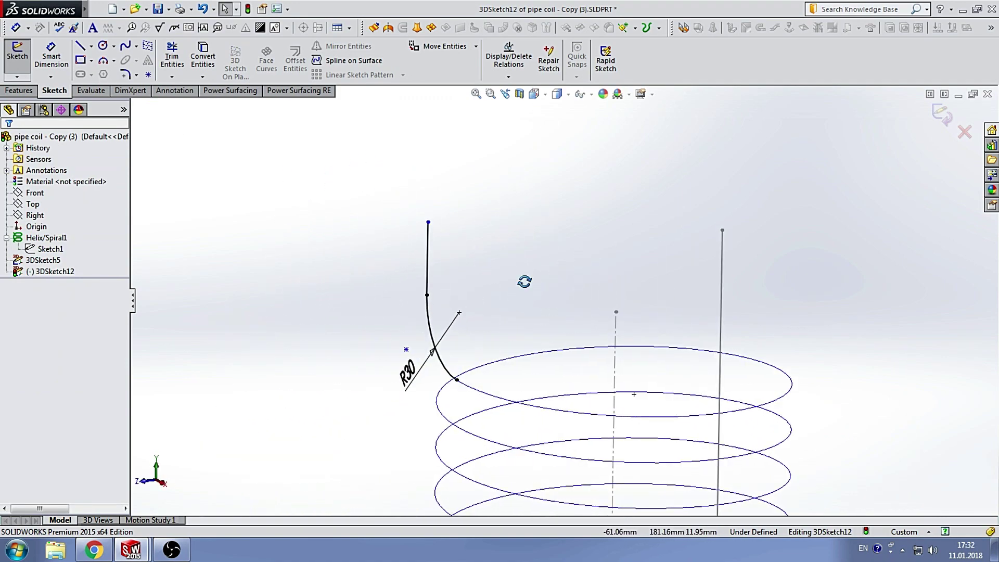
{"action": "scroll", "coordinate": [524, 281], "scroll_direction": "down", "scroll_amount": 2}
Step: Draw a construction centerline from the riser top, perpendicular to the straight riser
{"action": "left_click", "coordinate": [91, 47]}
{"action": "left_click", "coordinate": [106, 69]}
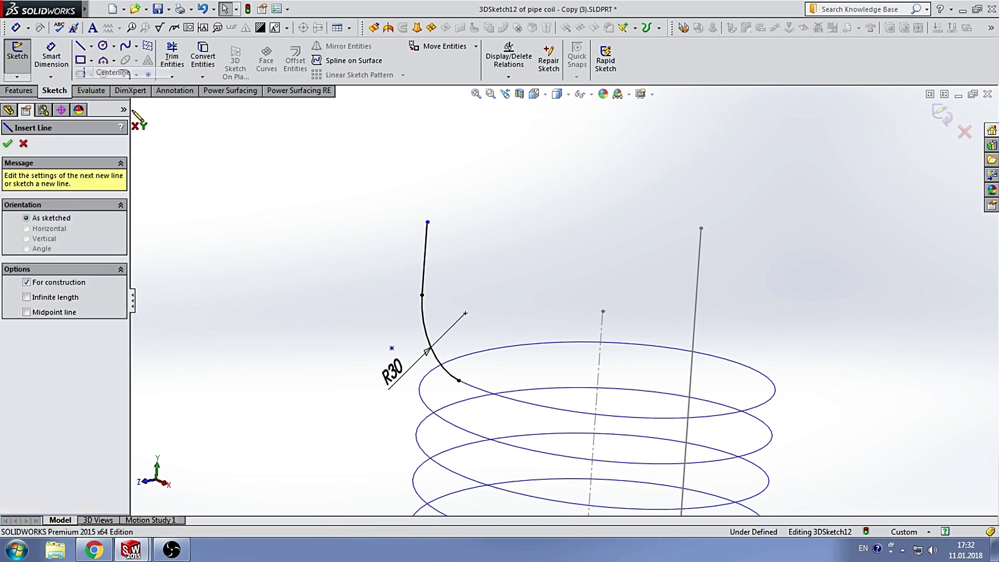
{"action": "left_click_drag", "start_coordinate": [701, 228], "coordinate": [374, 212]}
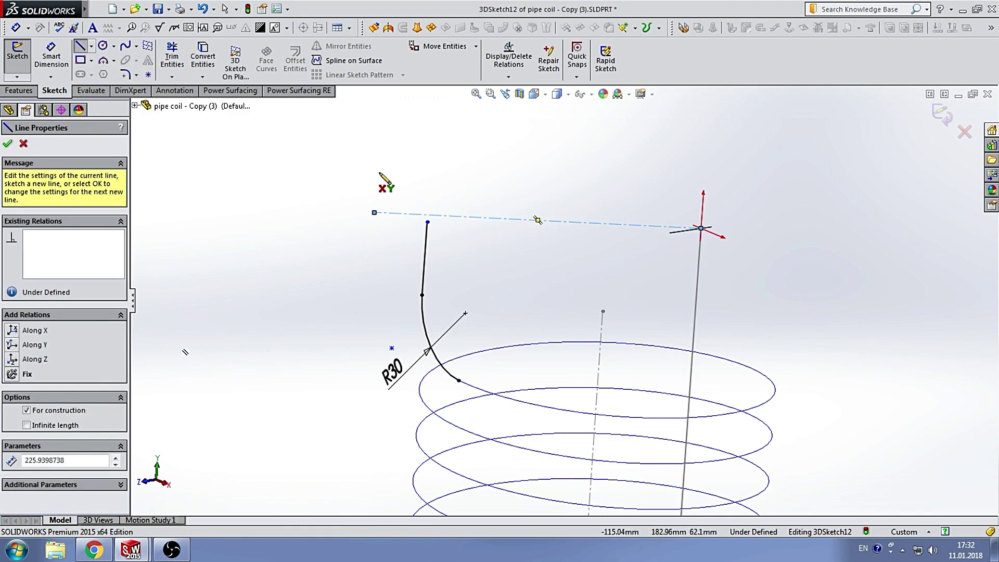
{"action": "key", "text": "Escape"}
{"action": "left_click", "coordinate": [489, 218]}
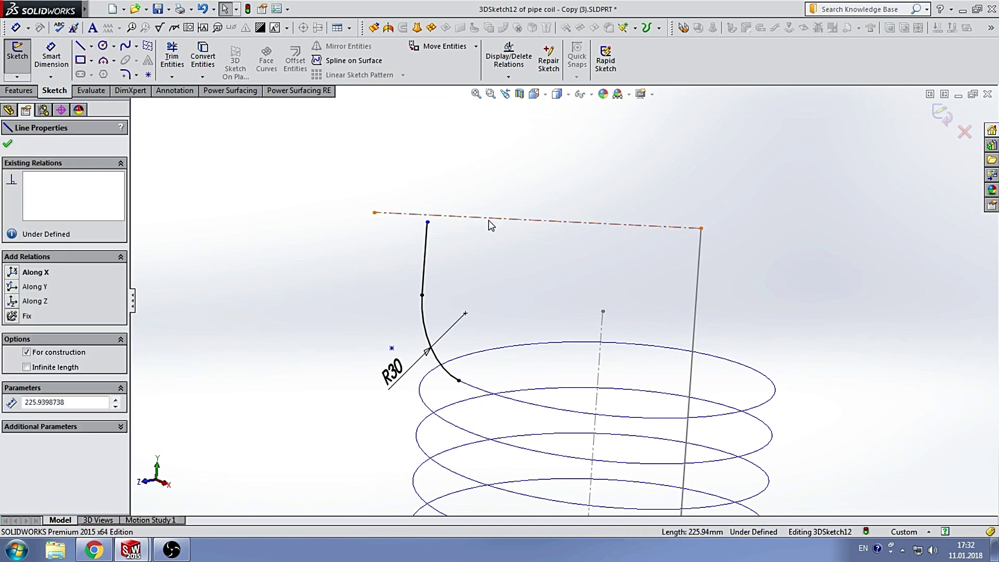
{"action": "left_click", "coordinate": [700, 264], "text": "ctrl"}
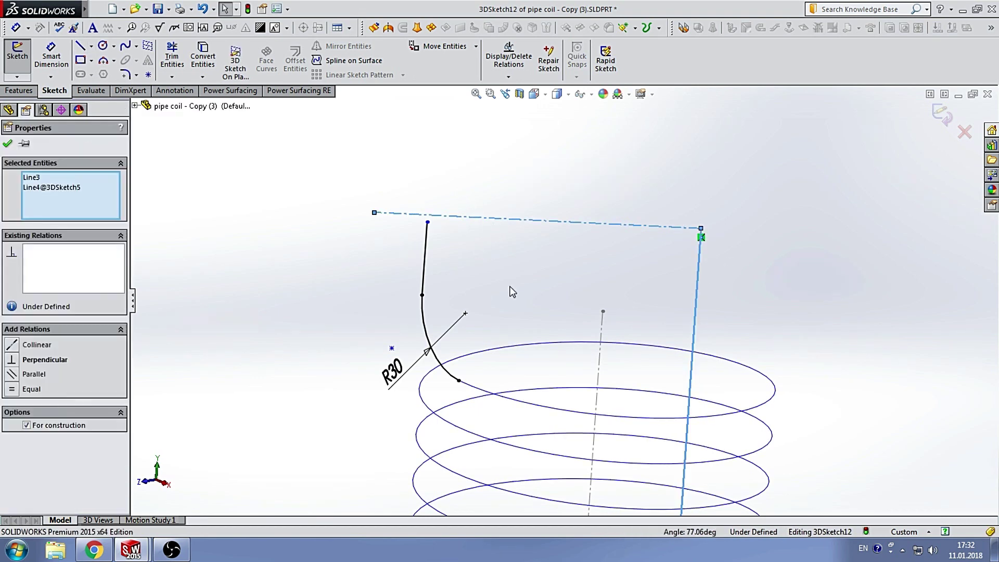
{"action": "left_click", "coordinate": [52, 366]}
{"action": "left_click", "coordinate": [578, 212]}
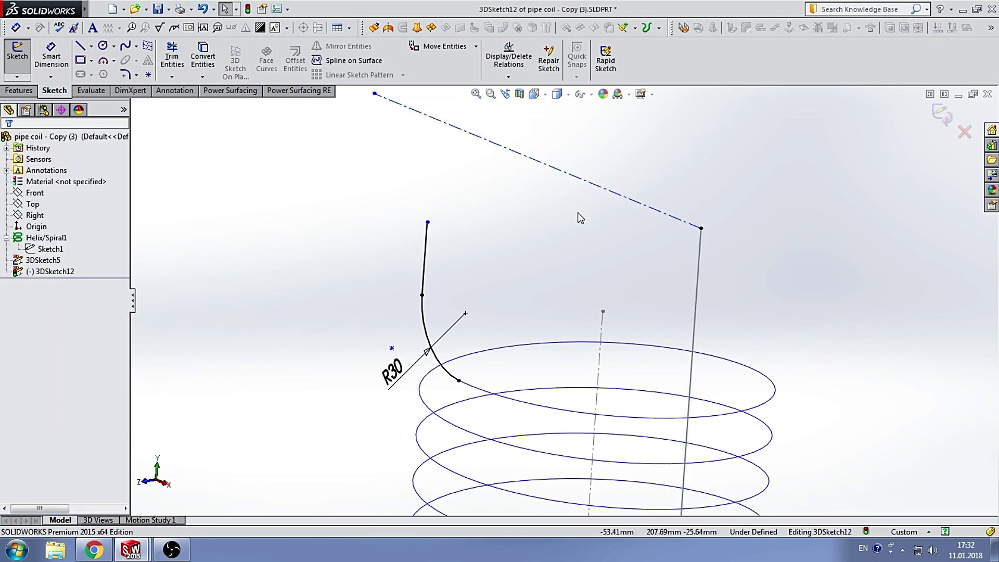
{"action": "mouse_move", "coordinate": [578, 212]}
{"action": "middle_mouse_down"}
{"action": "mouse_move", "coordinate": [584, 234]}
{"action": "mouse_move", "coordinate": [527, 254]}
{"action": "mouse_move", "coordinate": [529, 264]}
{"action": "mouse_move", "coordinate": [486, 254]}
{"action": "middle_mouse_up"}
Step: Make the centerline's free end coincident with the arc's top endpoint and exit the 3D sketch
{"action": "mouse_move", "coordinate": [384, 204]}
{"action": "left_mouse_down"}
{"action": "mouse_move", "coordinate": [504, 307]}
{"action": "mouse_move", "coordinate": [440, 313]}
{"action": "left_mouse_up"}
{"action": "scroll", "coordinate": [529, 328], "scroll_direction": "down", "scroll_amount": 3}
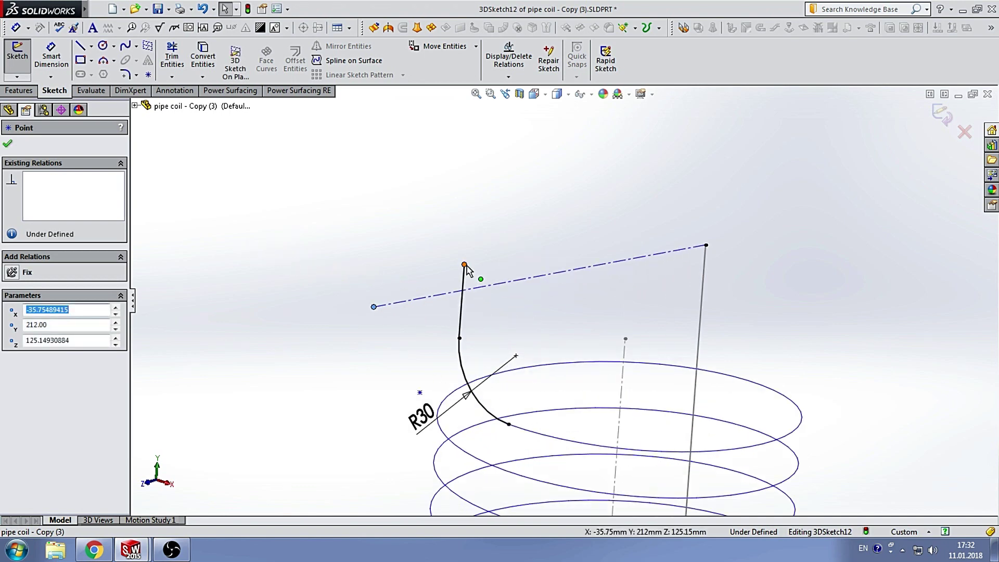
{"action": "scroll", "coordinate": [536, 302], "scroll_direction": "up", "scroll_amount": 1}
{"action": "scroll", "coordinate": [572, 323], "scroll_direction": "up", "scroll_amount": 5}
{"action": "scroll", "coordinate": [576, 319], "scroll_direction": "down", "scroll_amount": 2}
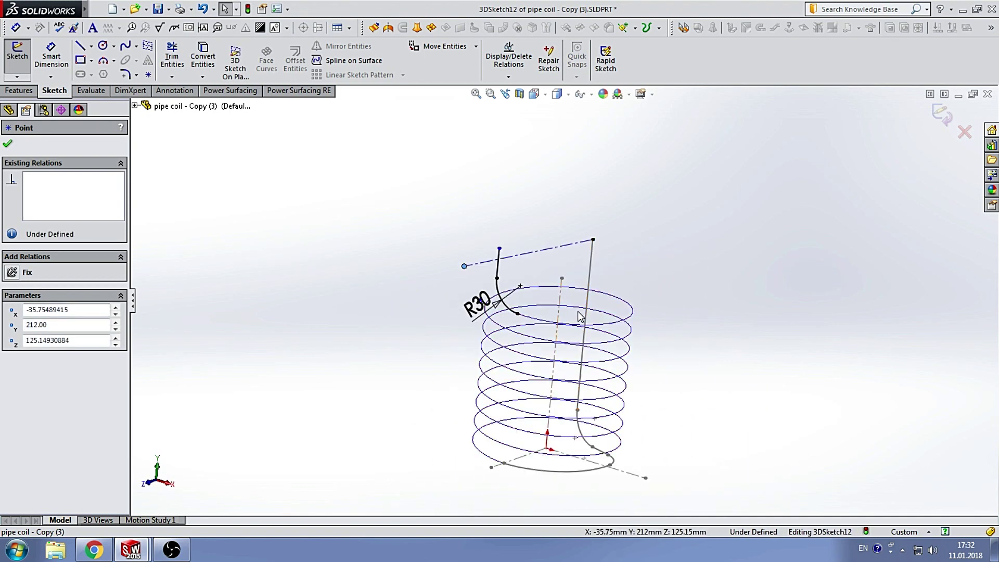
{"action": "mouse_move", "coordinate": [579, 315]}
{"action": "middle_mouse_down"}
{"action": "mouse_move", "coordinate": [546, 286]}
{"action": "mouse_move", "coordinate": [574, 283]}
{"action": "mouse_move", "coordinate": [587, 321]}
{"action": "mouse_move", "coordinate": [579, 345]}
{"action": "mouse_move", "coordinate": [526, 276]}
{"action": "middle_mouse_up"}
{"action": "scroll", "coordinate": [521, 278], "scroll_direction": "down", "scroll_amount": 2}
{"action": "left_click", "coordinate": [517, 284]}
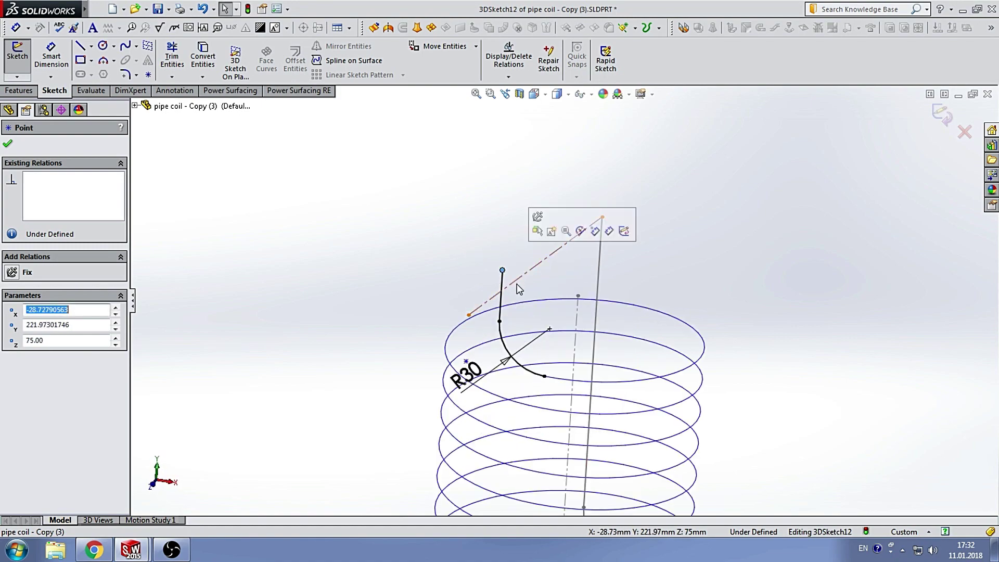
{"action": "left_click", "coordinate": [517, 280]}
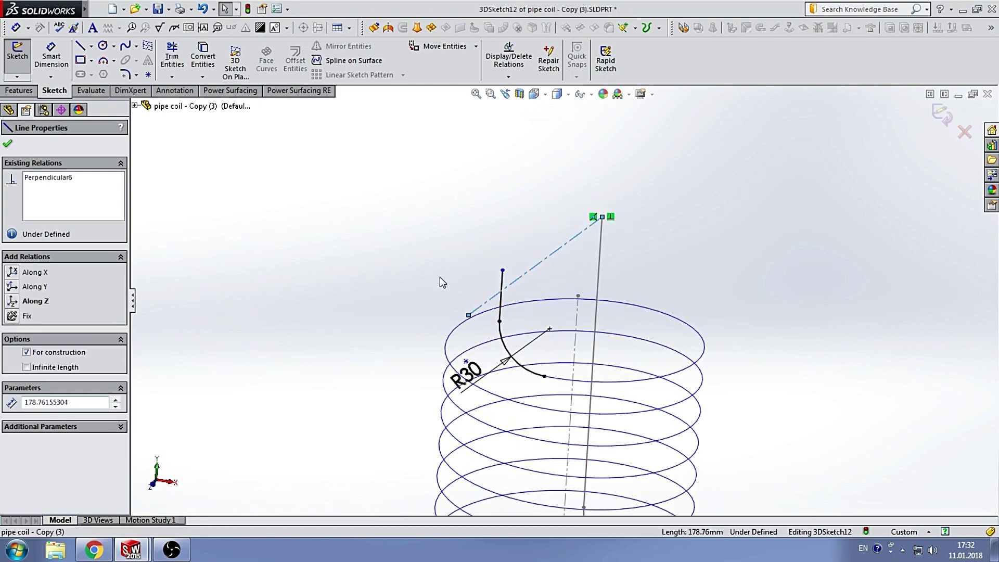
{"action": "left_click", "coordinate": [503, 271], "text": "ctrl"}
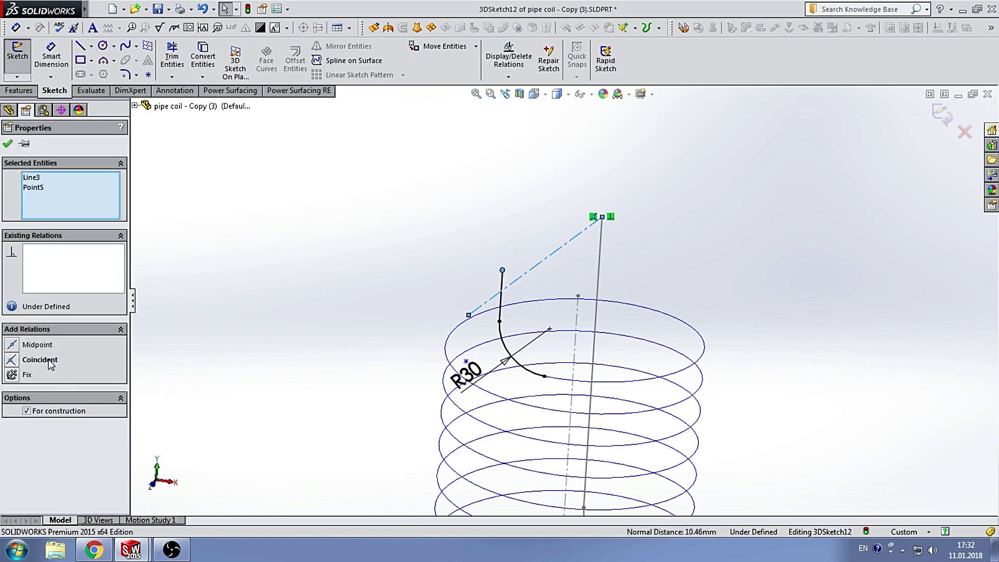
{"action": "left_click", "coordinate": [39, 359]}
{"action": "left_click", "coordinate": [525, 253]}
{"action": "mouse_move", "coordinate": [525, 253]}
{"action": "middle_mouse_down"}
{"action": "mouse_move", "coordinate": [497, 226]}
{"action": "mouse_move", "coordinate": [527, 264]}
{"action": "middle_mouse_up"}
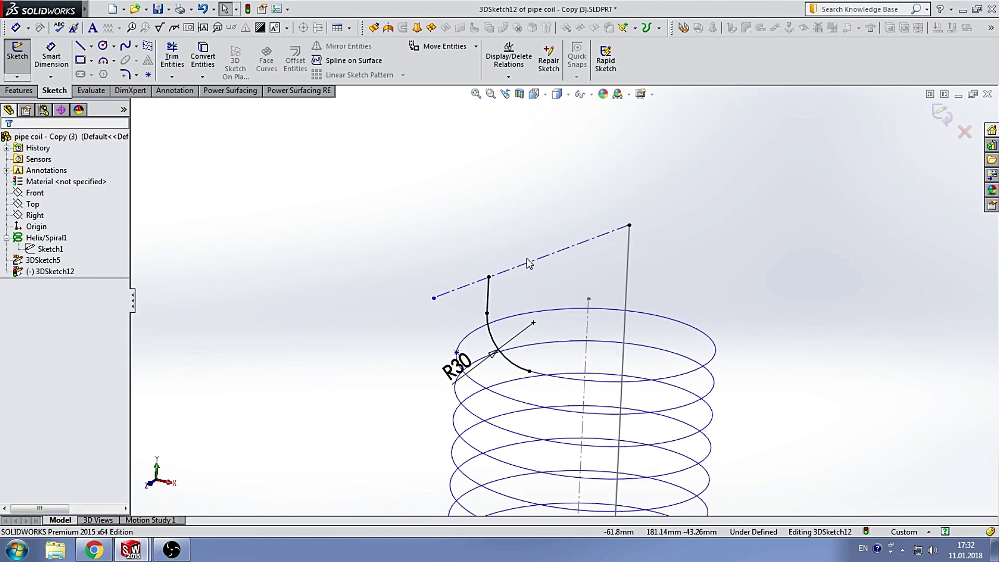
{"action": "left_click", "coordinate": [943, 121]}
Step: Create CompCurve1 from 3DSketch12, Helix/Spiral1 and 3DSketch5
{"action": "mouse_move", "coordinate": [698, 259]}
{"action": "middle_mouse_down"}
{"action": "mouse_move", "coordinate": [658, 189]}
{"action": "mouse_move", "coordinate": [542, 339]}
{"action": "middle_mouse_up"}
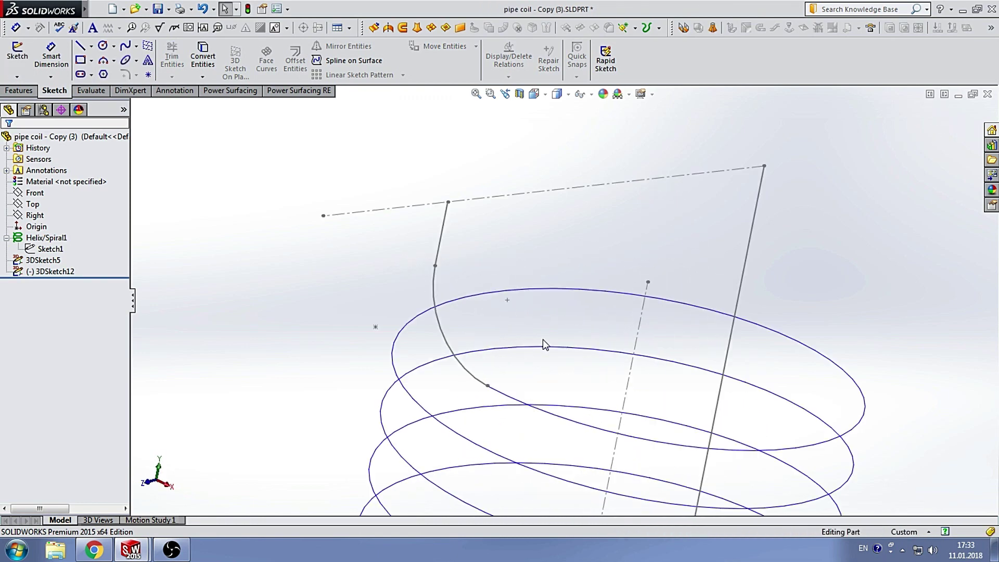
{"action": "scroll", "coordinate": [565, 302], "scroll_direction": "up", "scroll_amount": 3}
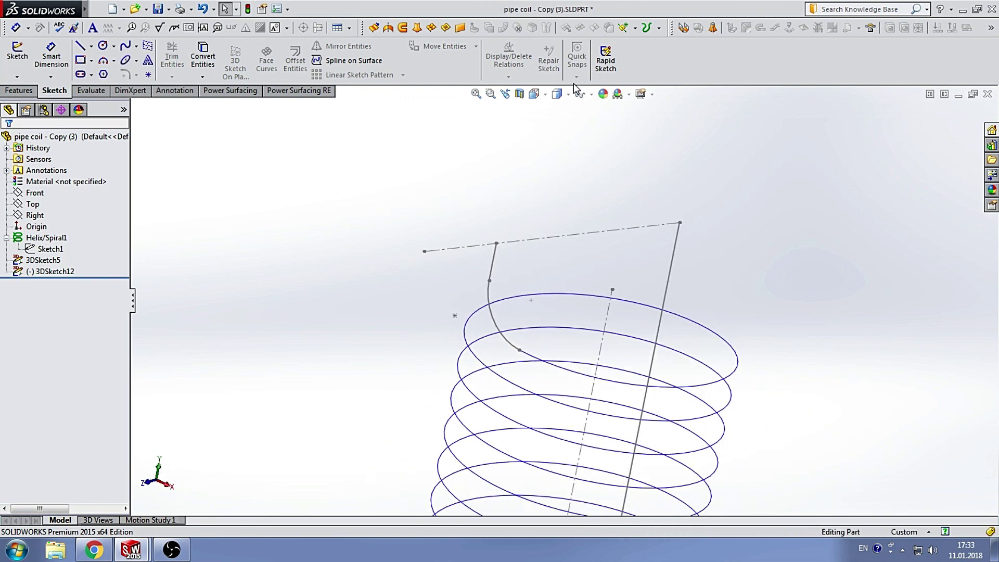
{"action": "left_click", "coordinate": [659, 29]}
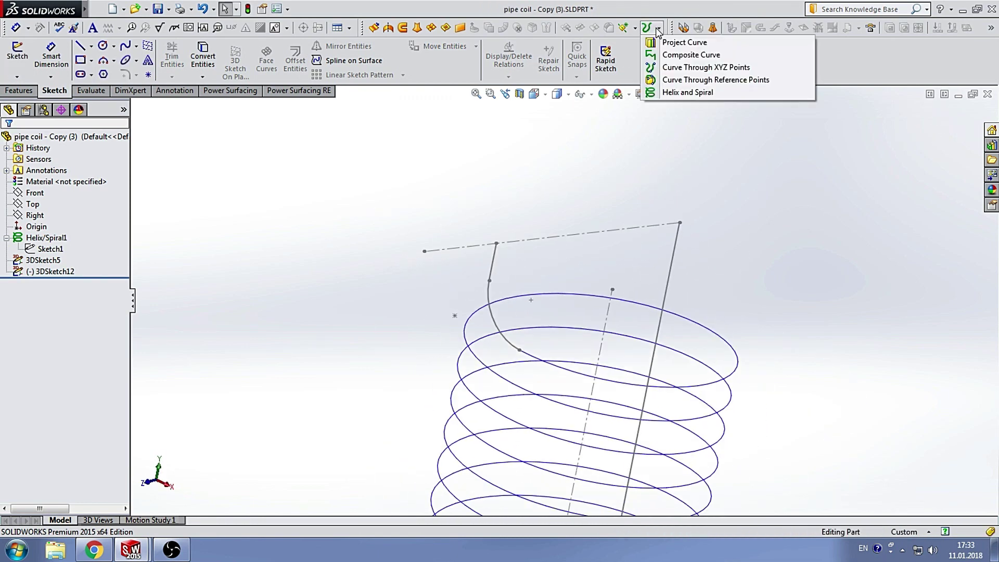
{"action": "left_click", "coordinate": [682, 54]}
{"action": "left_click", "coordinate": [495, 264]}
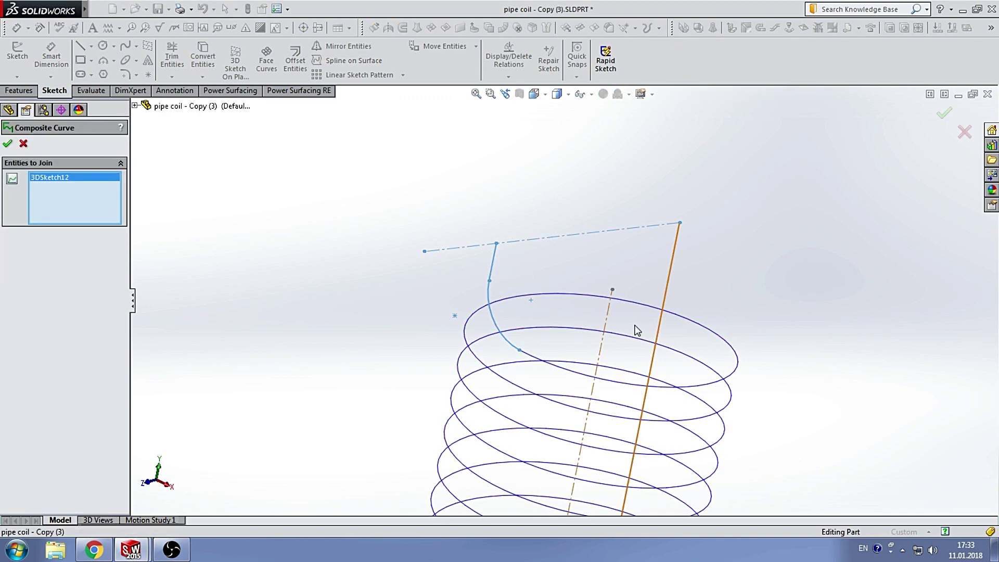
{"action": "left_click", "coordinate": [721, 386]}
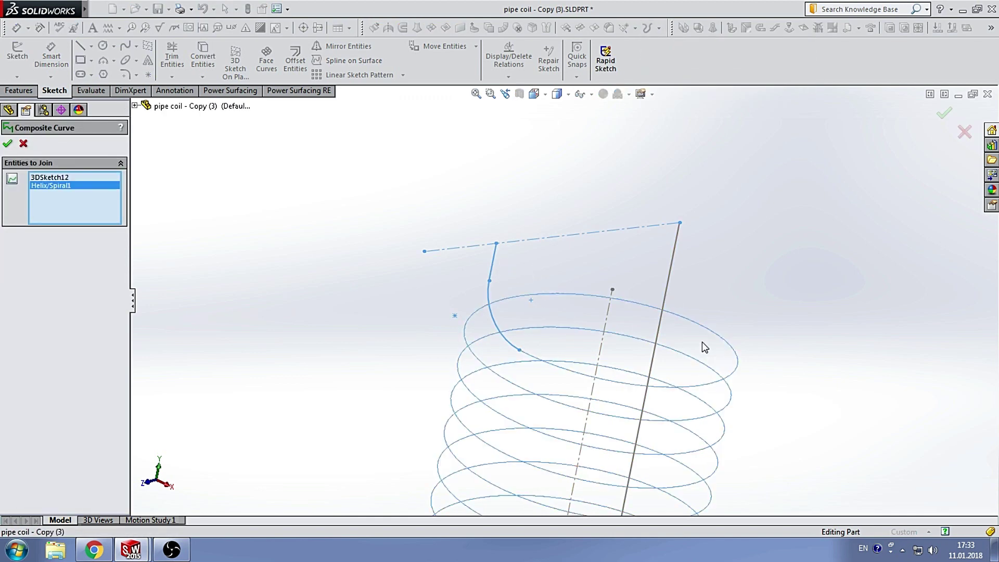
{"action": "left_click", "coordinate": [671, 286]}
{"action": "left_click", "coordinate": [7, 145]}
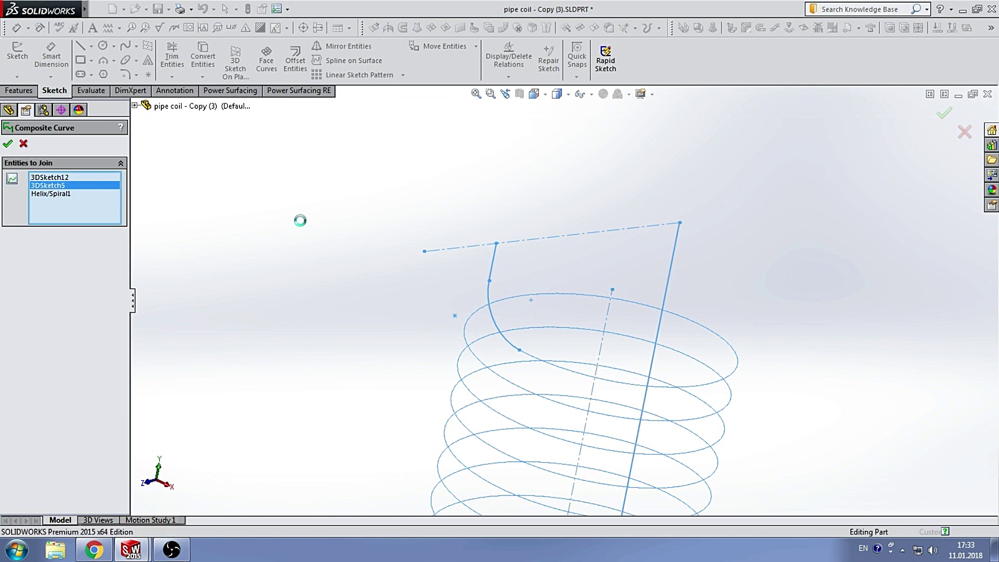
{"action": "mouse_move", "coordinate": [435, 220]}
{"action": "middle_mouse_down"}
{"action": "mouse_move", "coordinate": [694, 321]}
{"action": "mouse_move", "coordinate": [646, 259]}
{"action": "mouse_move", "coordinate": [598, 313]}
{"action": "mouse_move", "coordinate": [634, 361]}
{"action": "mouse_move", "coordinate": [642, 295]}
{"action": "mouse_move", "coordinate": [614, 325]}
{"action": "middle_mouse_up"}
{"action": "scroll", "coordinate": [614, 324], "scroll_direction": "down", "scroll_amount": 3}
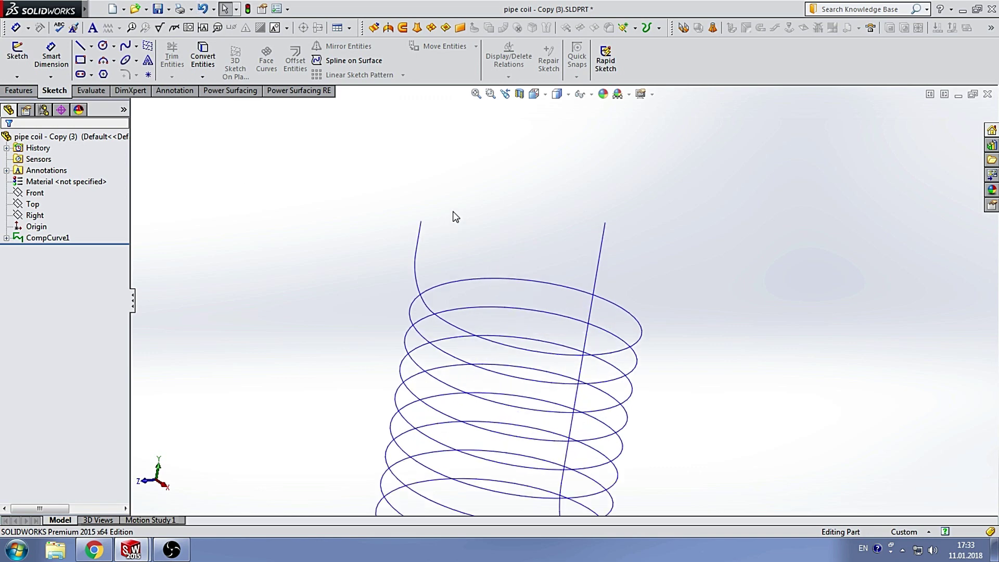
Step: Add Plane1 perpendicular to the composite curve through its top endpoint
{"action": "left_click", "coordinate": [423, 234]}
{"action": "left_click", "coordinate": [635, 28]}
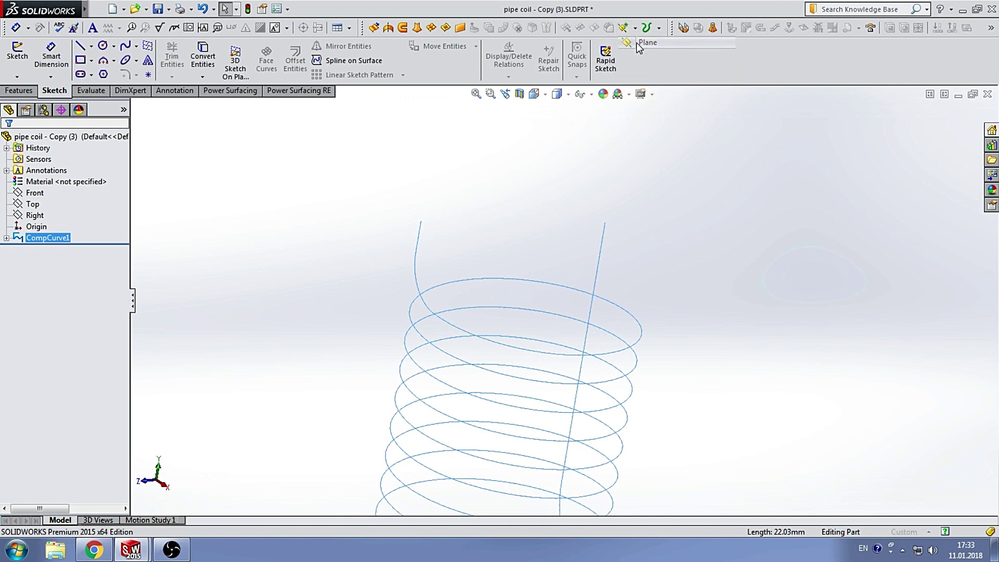
{"action": "left_click", "coordinate": [646, 42]}
{"action": "left_click", "coordinate": [422, 222]}
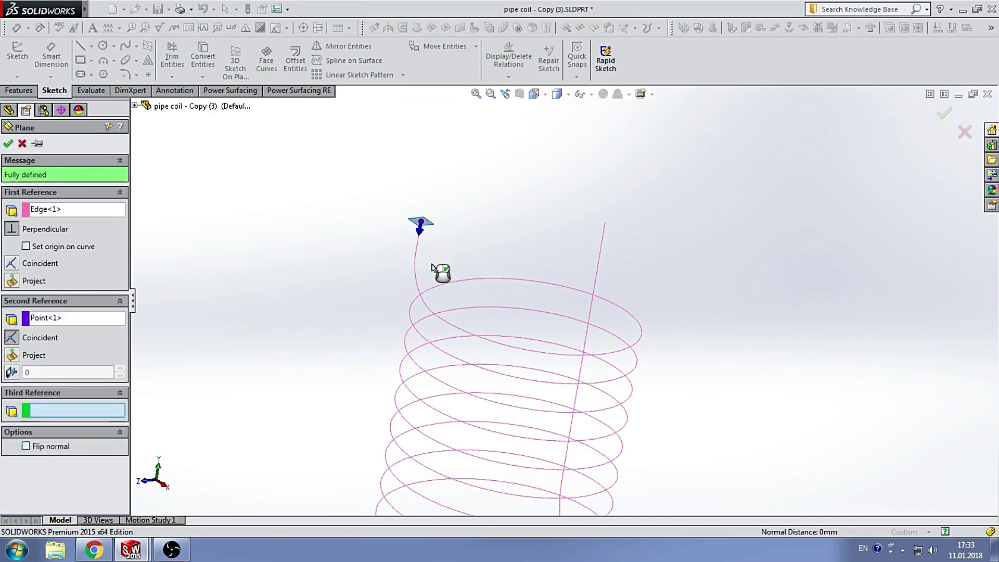
{"action": "scroll", "coordinate": [440, 239], "scroll_direction": "down", "scroll_amount": 5}
{"action": "left_click", "coordinate": [8, 145]}
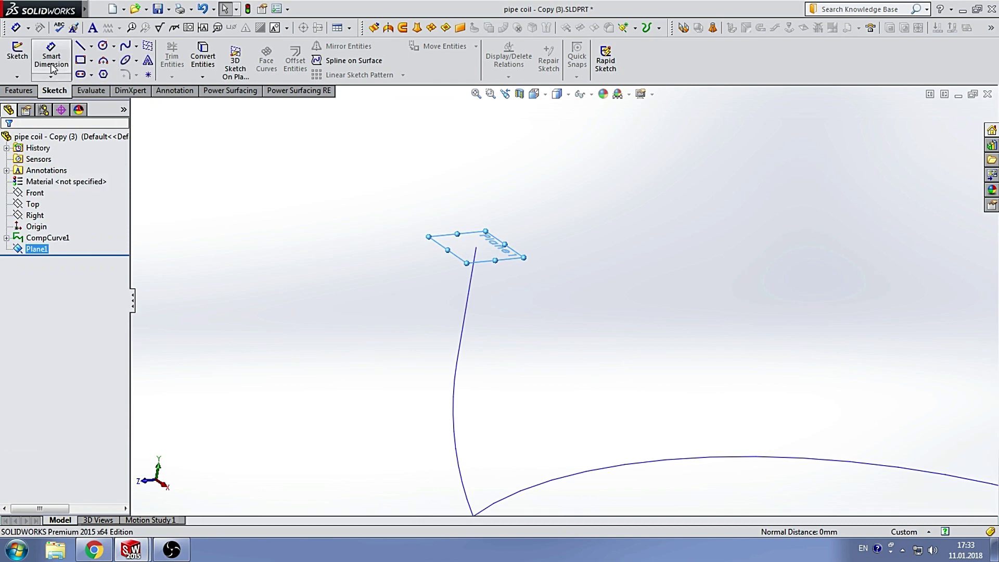
Step: Sketch an outer and a smaller inner circle on Plane1 at the path end
{"action": "left_click", "coordinate": [102, 46]}
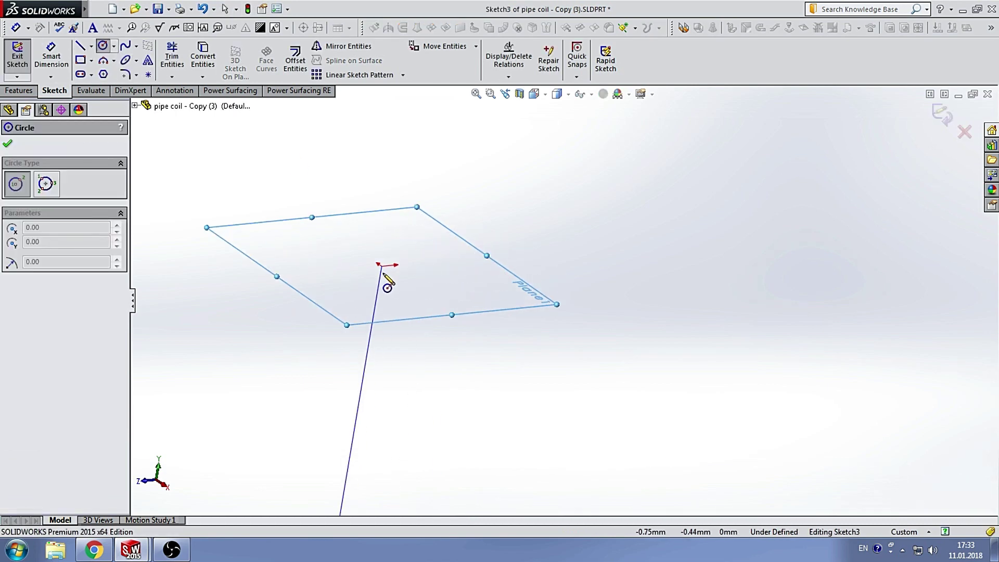
{"action": "left_click", "coordinate": [382, 268]}
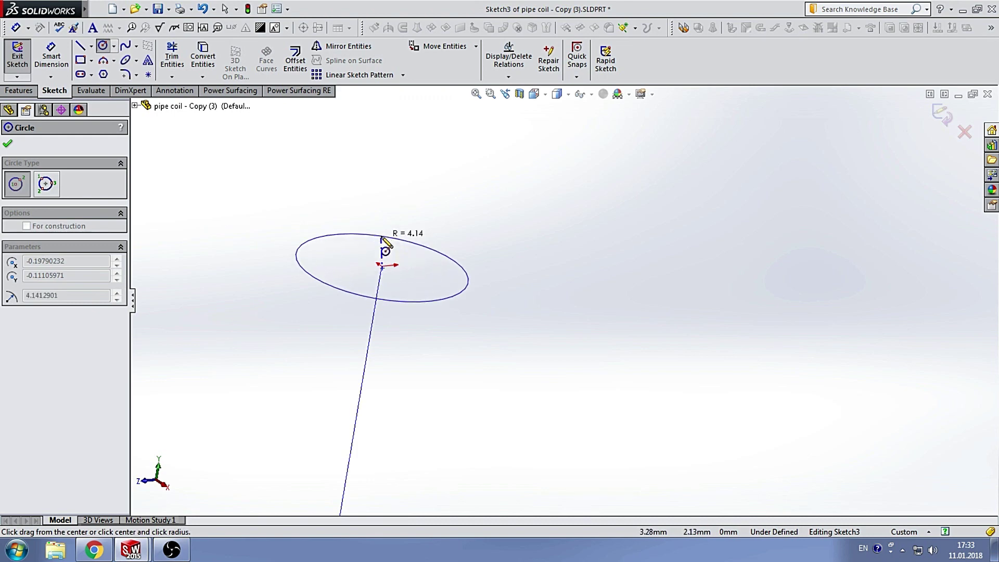
{"action": "left_click", "coordinate": [383, 235]}
{"action": "left_click", "coordinate": [383, 268]}
{"action": "left_click", "coordinate": [383, 245]}
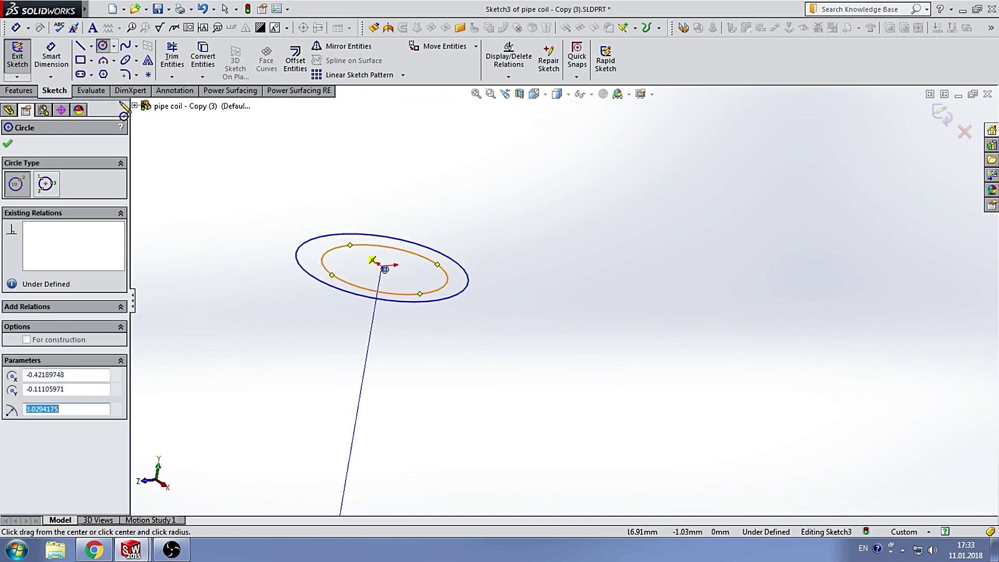
{"action": "key", "text": "Escape"}
Step: Dimension the outer circle to 10 mm diameter and make both circles concentric
{"action": "left_click", "coordinate": [312, 286]}
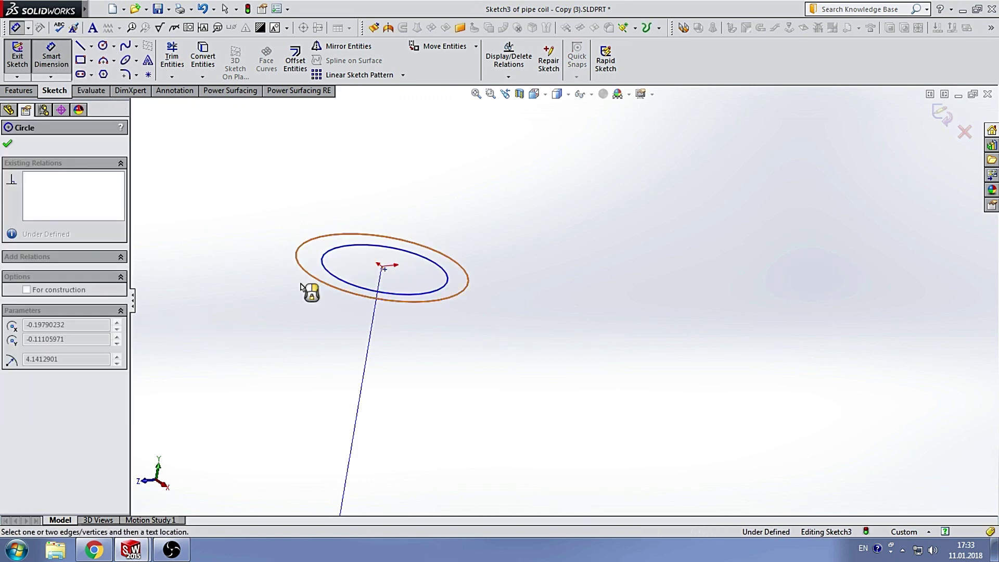
{"action": "left_click", "coordinate": [292, 302]}
{"action": "type", "text": "10"}
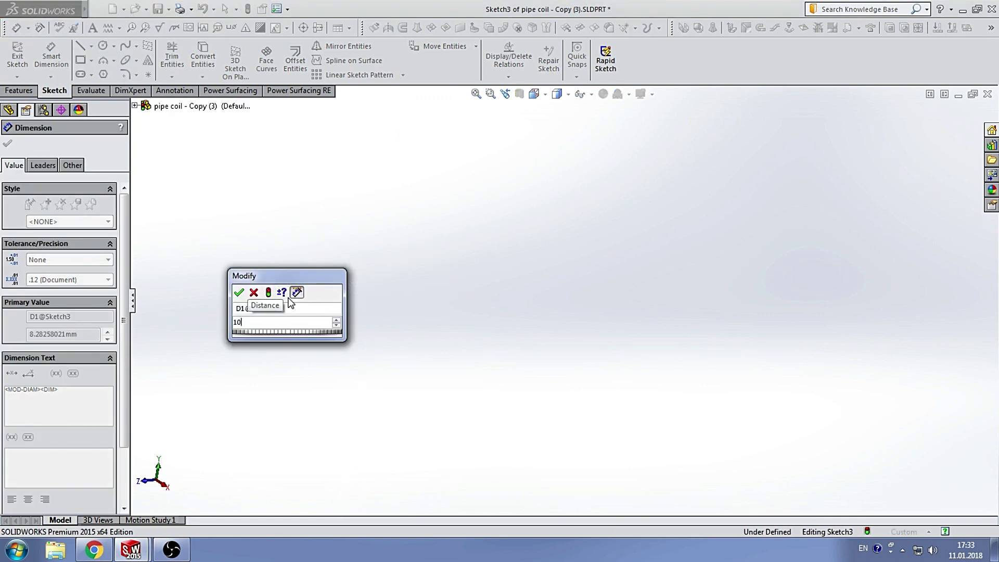
{"action": "key", "text": "Return"}
{"action": "scroll", "coordinate": [736, 312], "scroll_direction": "down", "scroll_amount": 3}
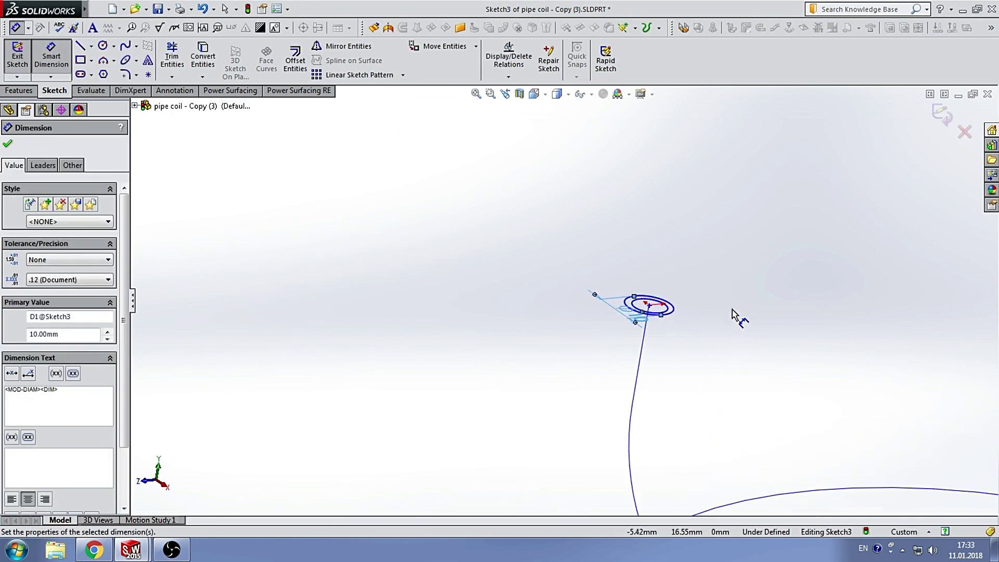
{"action": "scroll", "coordinate": [647, 296], "scroll_direction": "down", "scroll_amount": 2}
{"action": "scroll", "coordinate": [576, 297], "scroll_direction": "down", "scroll_amount": 2}
{"action": "scroll", "coordinate": [538, 291], "scroll_direction": "down", "scroll_amount": 2}
{"action": "key", "text": "Escape"}
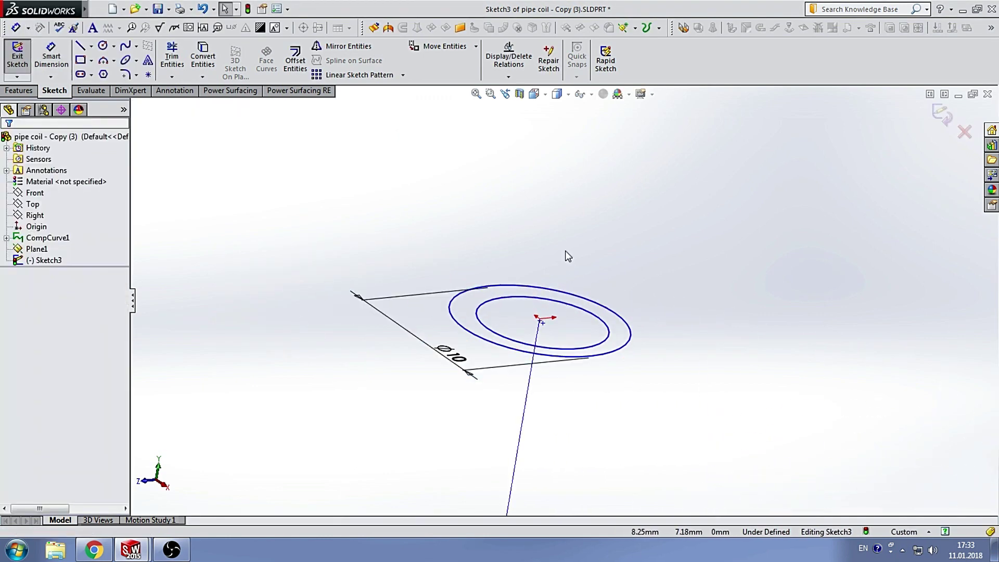
{"action": "left_click", "coordinate": [600, 301]}
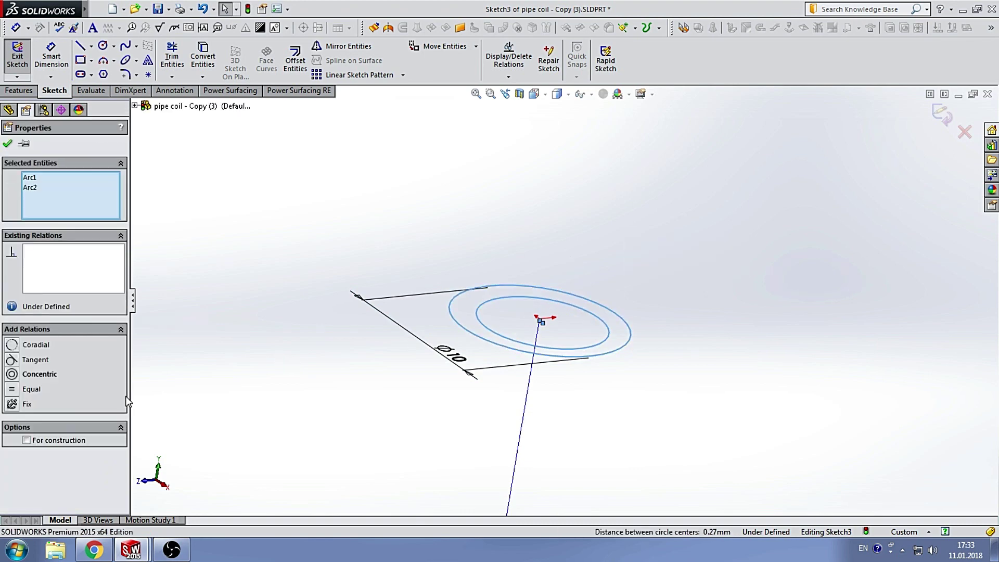
{"action": "left_click", "coordinate": [42, 375]}
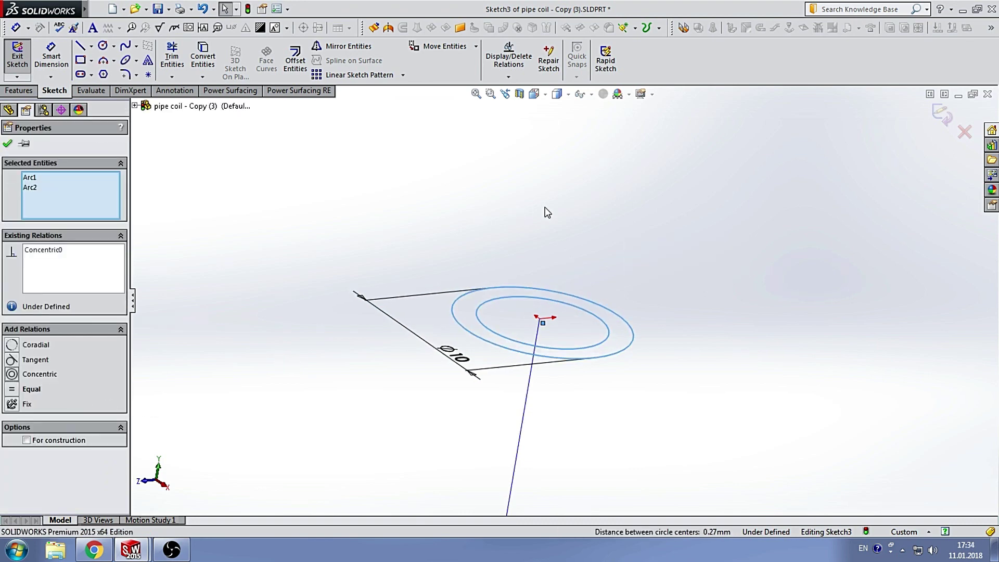
{"action": "key", "text": "Escape"}
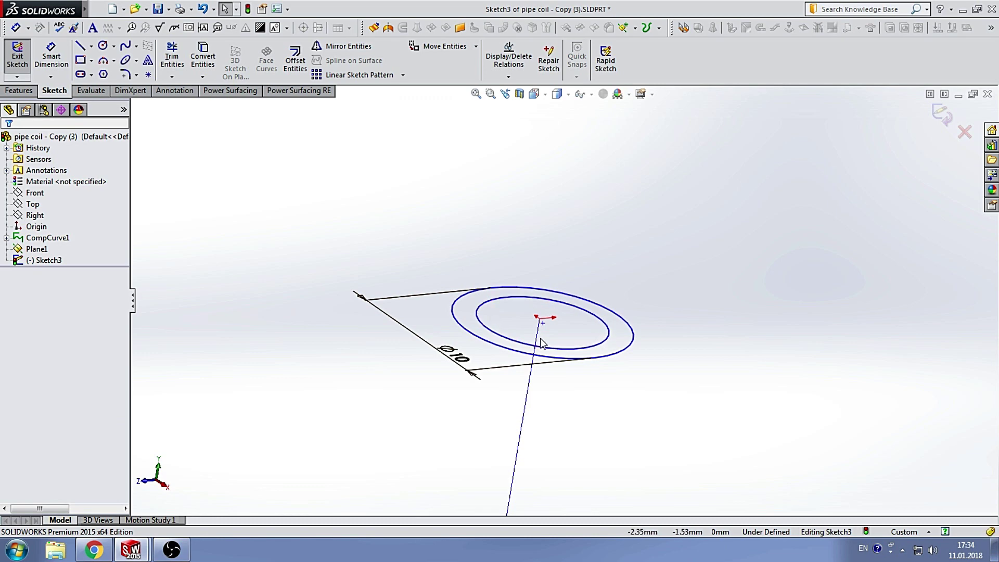
Step: Add a Pierce relation between the circles' centre point and the coil path
{"action": "left_click", "coordinate": [543, 324]}
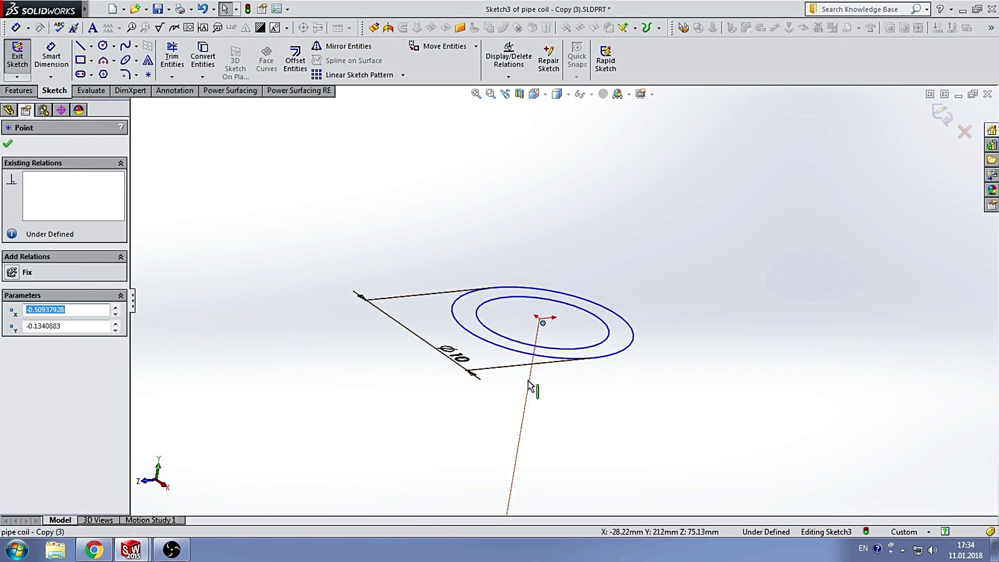
{"action": "key", "text": "Escape"}
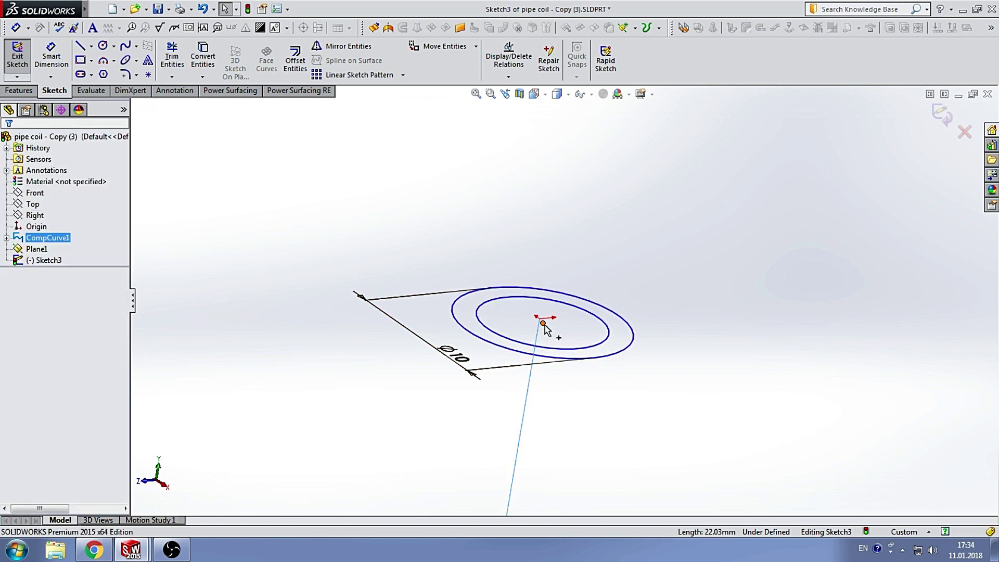
{"action": "left_click", "coordinate": [543, 324]}
{"action": "left_click", "coordinate": [527, 406], "text": "ctrl"}
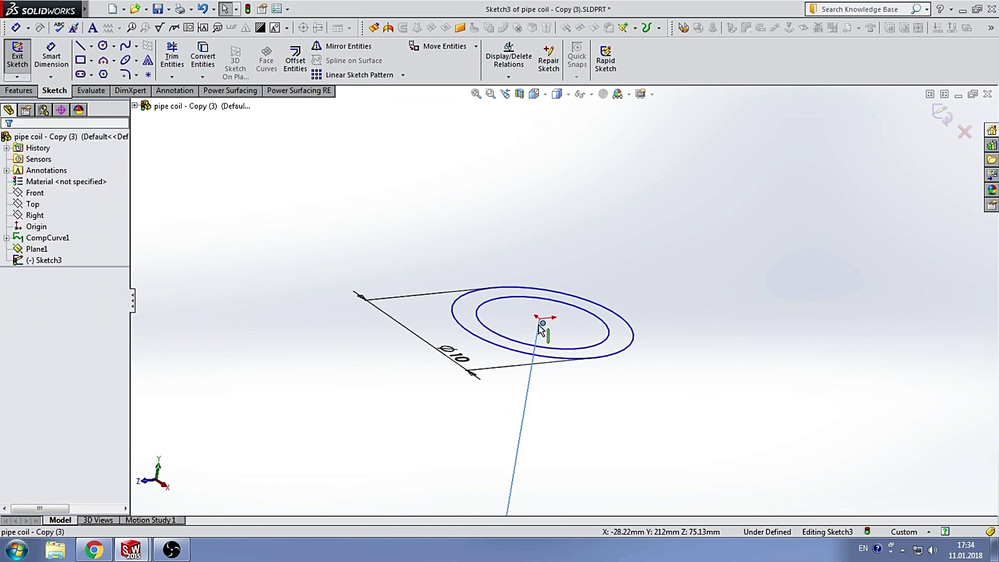
{"action": "left_click", "coordinate": [38, 347]}
{"action": "left_click", "coordinate": [479, 212]}
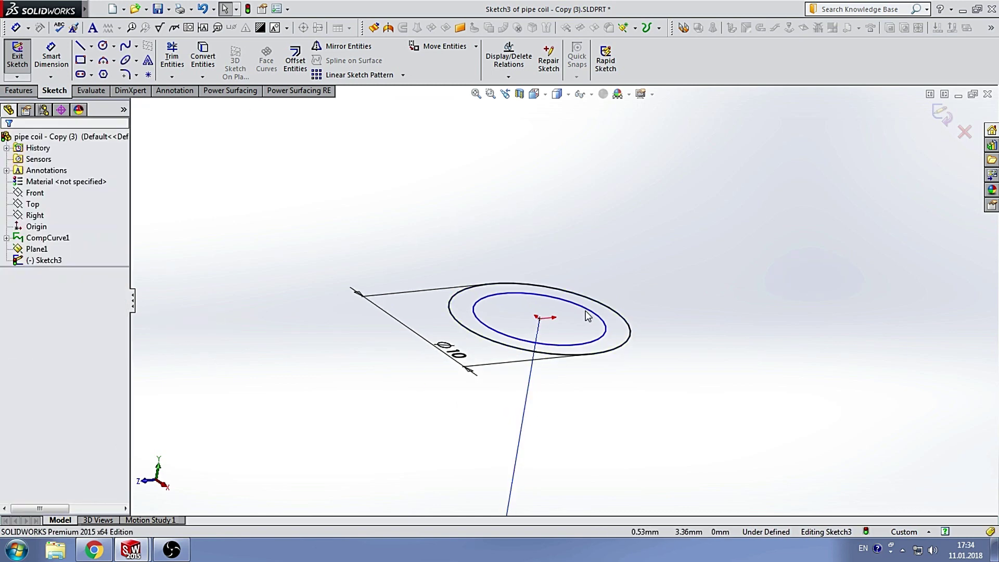
Step: Dimension the gap between the circles to 1 mm and exit Sketch3
{"action": "left_click", "coordinate": [51, 58]}
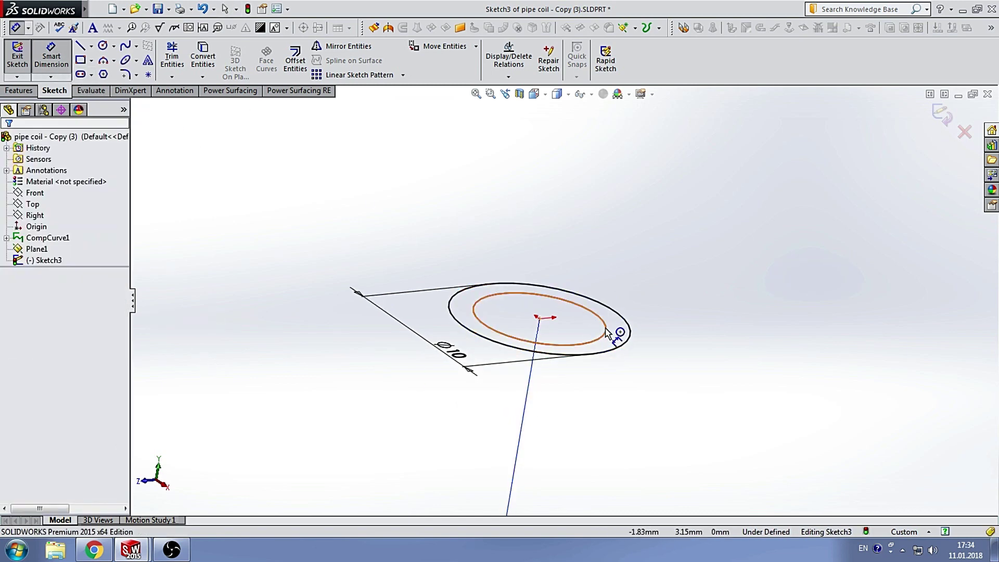
{"action": "left_click", "coordinate": [627, 331]}
{"action": "left_click", "coordinate": [605, 318]}
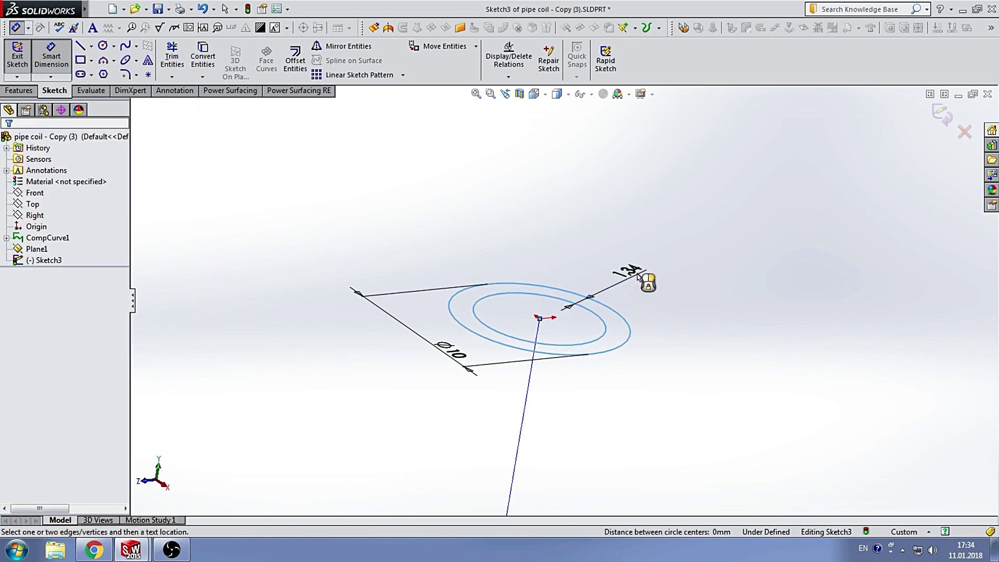
{"action": "left_click", "coordinate": [640, 280]}
{"action": "type", "text": "1"}
{"action": "key", "text": "Return"}
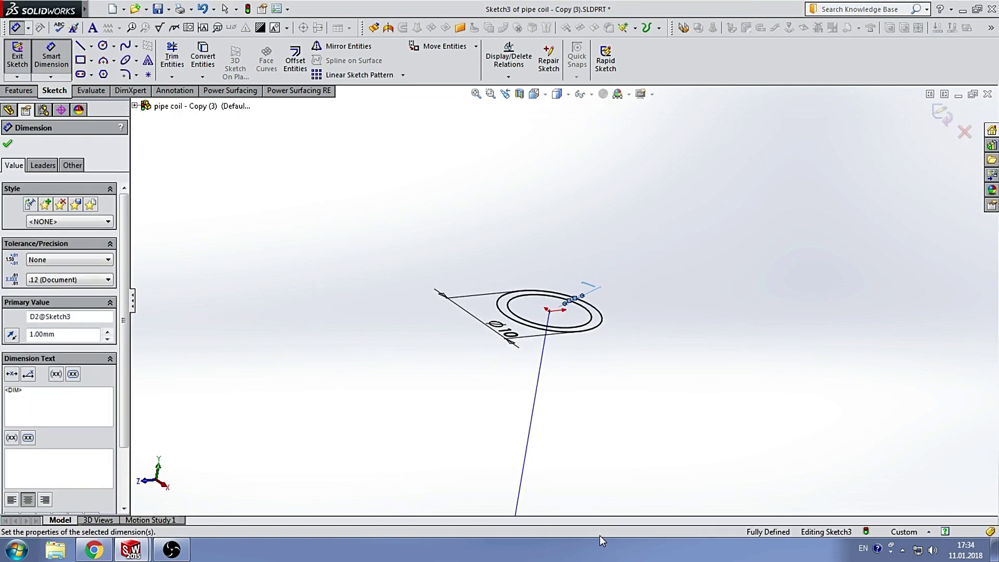
{"action": "scroll", "coordinate": [600, 536], "scroll_direction": "down", "scroll_amount": 5}
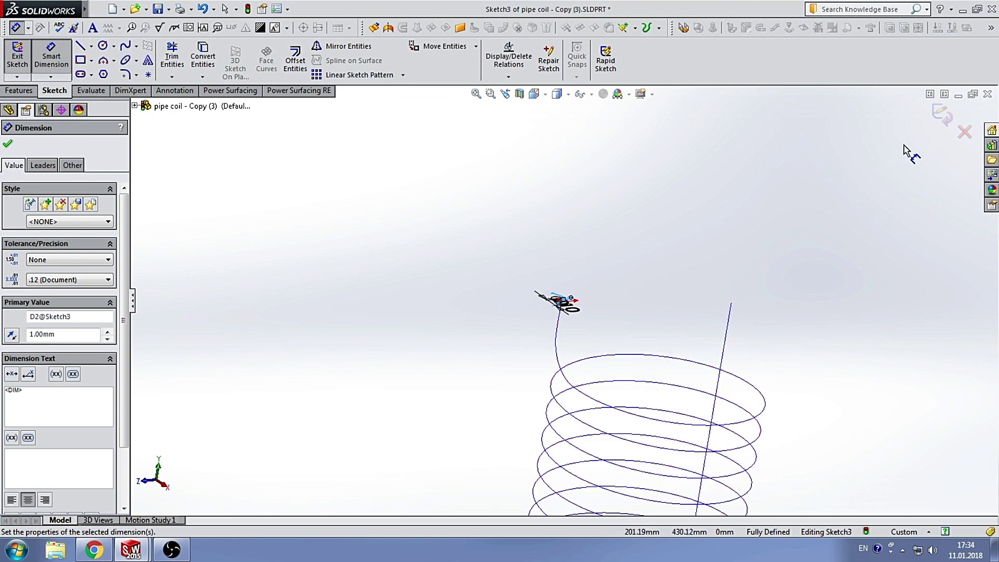
{"action": "left_click", "coordinate": [942, 115]}
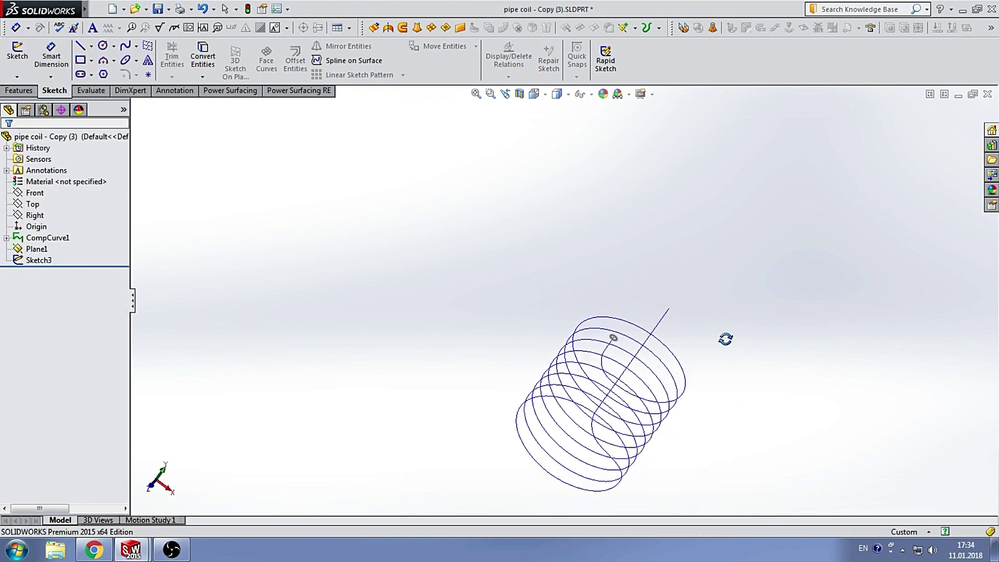
Step: Create Sweep1 by sweeping the Sketch3 two-circle profile along the CompCurve1 helix-and-riser path
{"action": "middle_click_drag", "start_coordinate": [694, 250], "coordinate": [693, 284]}
{"action": "key", "text": "f"}
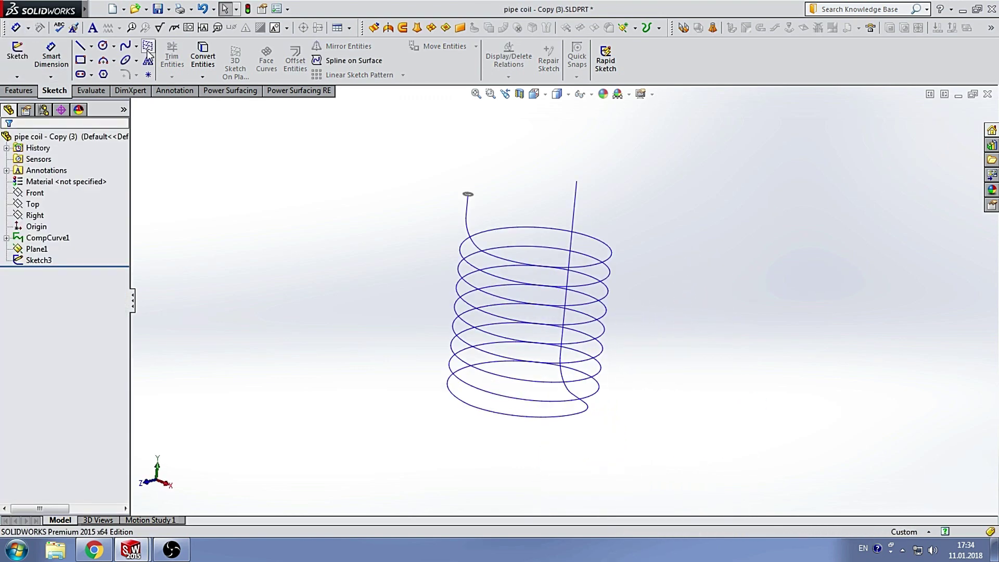
{"action": "left_click", "coordinate": [20, 91]}
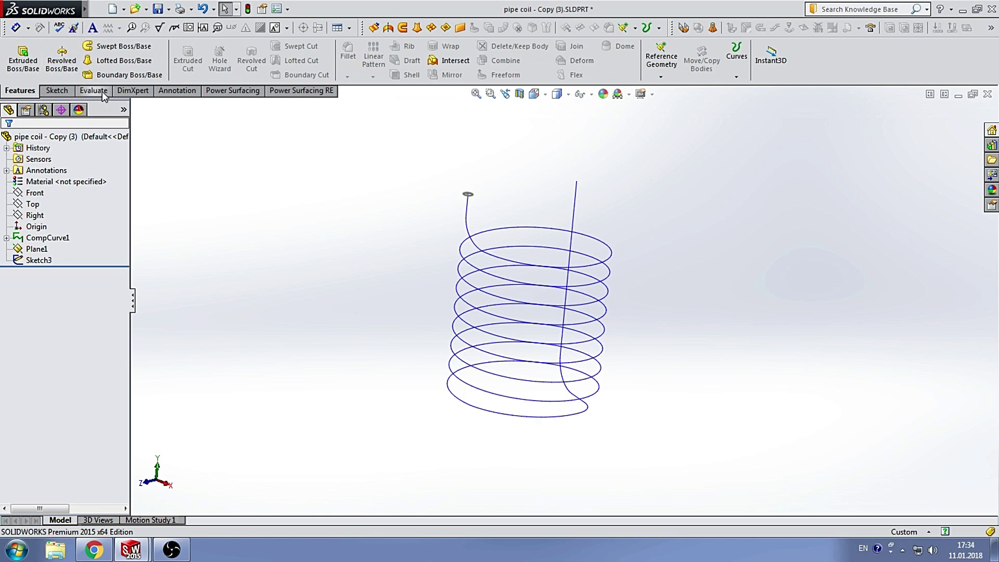
{"action": "left_click", "coordinate": [117, 47]}
{"action": "scroll", "coordinate": [520, 221], "scroll_direction": "down", "scroll_amount": 3}
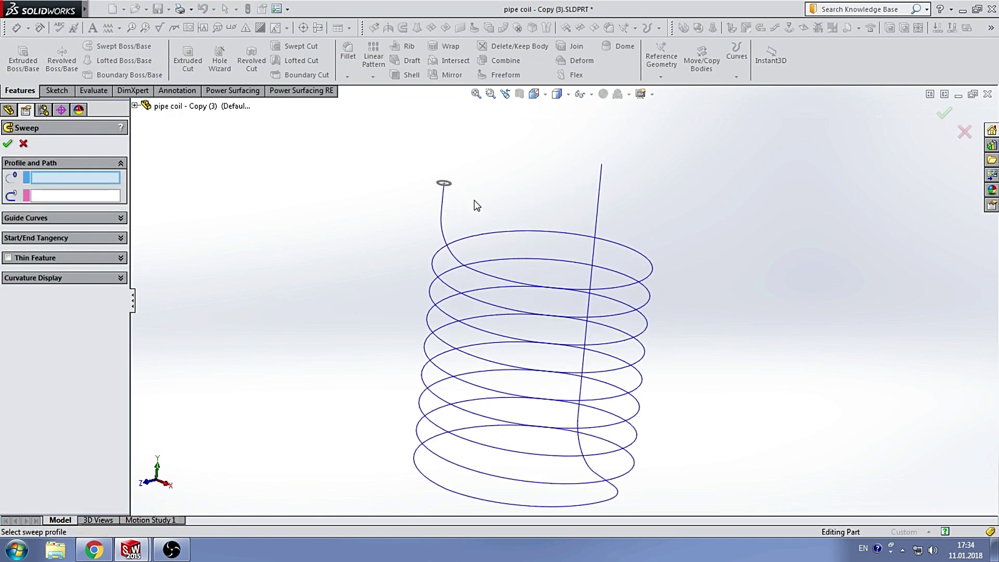
{"action": "left_click", "coordinate": [445, 185]}
{"action": "left_click", "coordinate": [442, 208]}
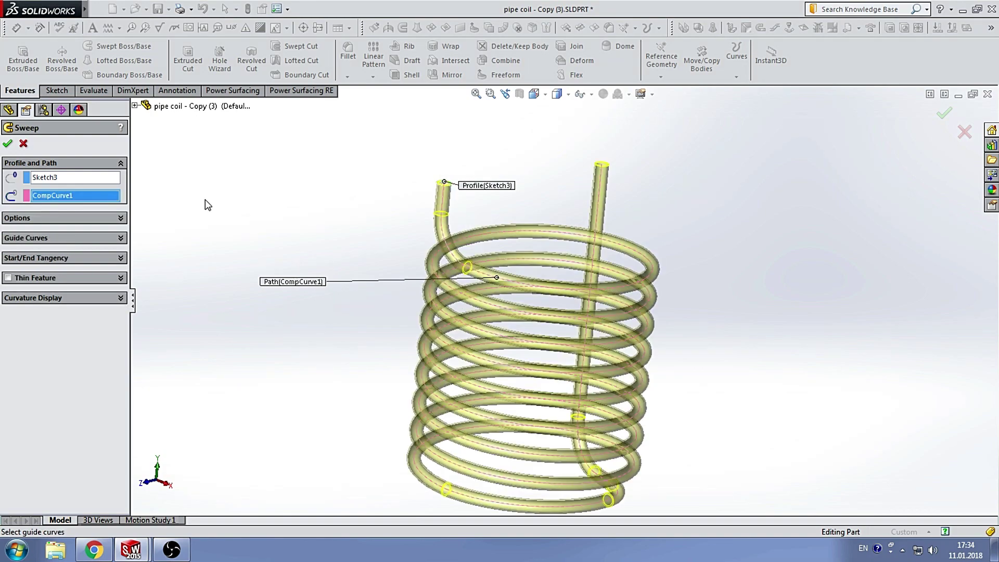
{"action": "scroll", "coordinate": [525, 317], "scroll_direction": "up", "scroll_amount": 3}
{"action": "mouse_move", "coordinate": [525, 316]}
{"action": "middle_mouse_down"}
{"action": "mouse_move", "coordinate": [544, 252]}
{"action": "mouse_move", "coordinate": [121, 173]}
{"action": "middle_mouse_up"}
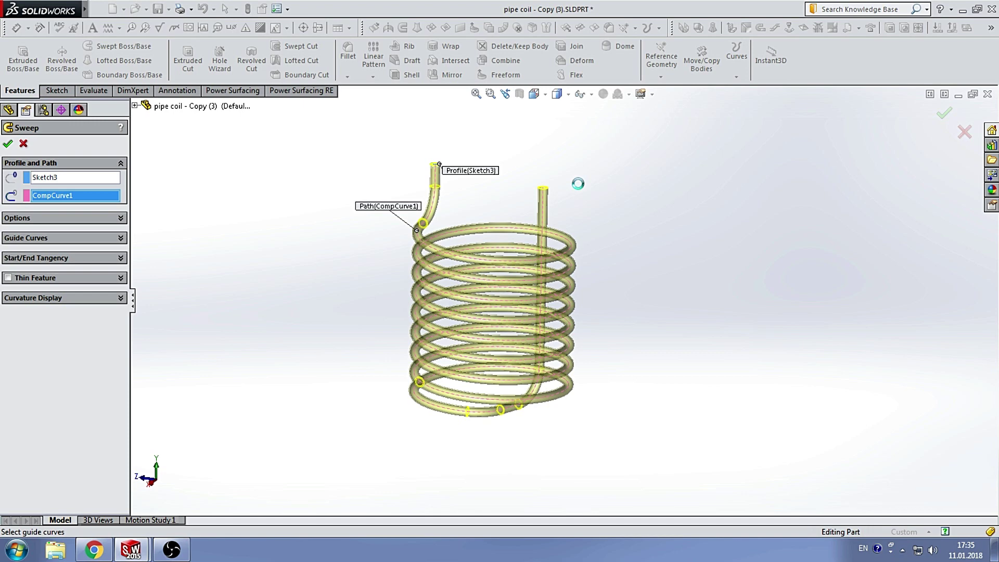
{"action": "mouse_move", "coordinate": [576, 202]}
{"action": "middle_mouse_down"}
{"action": "mouse_move", "coordinate": [527, 148]}
{"action": "mouse_move", "coordinate": [609, 201]}
{"action": "mouse_move", "coordinate": [673, 226]}
{"action": "mouse_move", "coordinate": [625, 194]}
{"action": "mouse_move", "coordinate": [579, 207]}
{"action": "mouse_move", "coordinate": [669, 212]}
{"action": "mouse_move", "coordinate": [644, 217]}
{"action": "middle_mouse_up"}
Step: Apply the polished copper appearance from Metal > Copper to the swept pipe coil
{"action": "key", "text": "f"}
{"action": "right_click", "coordinate": [31, 136]}
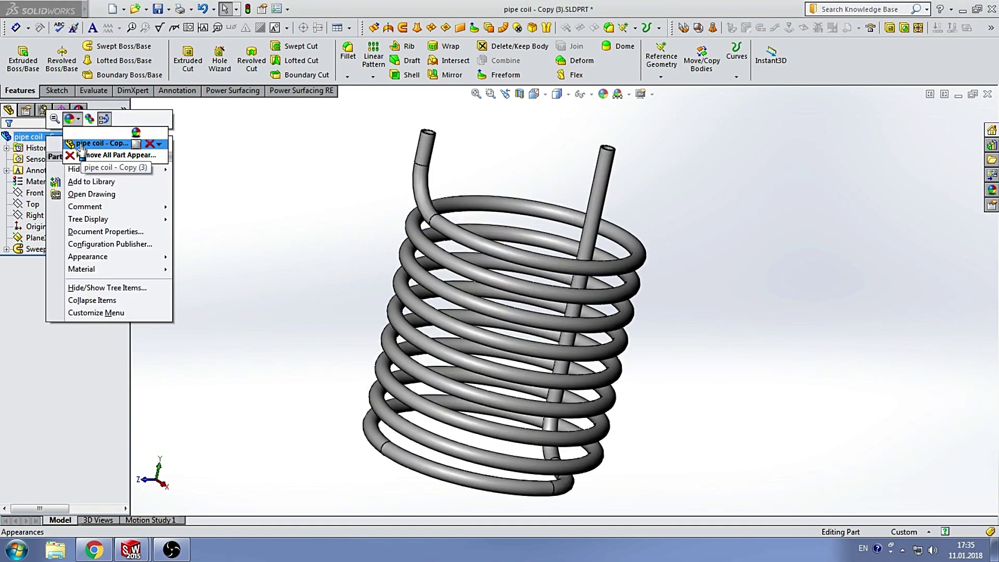
{"action": "left_click", "coordinate": [80, 148]}
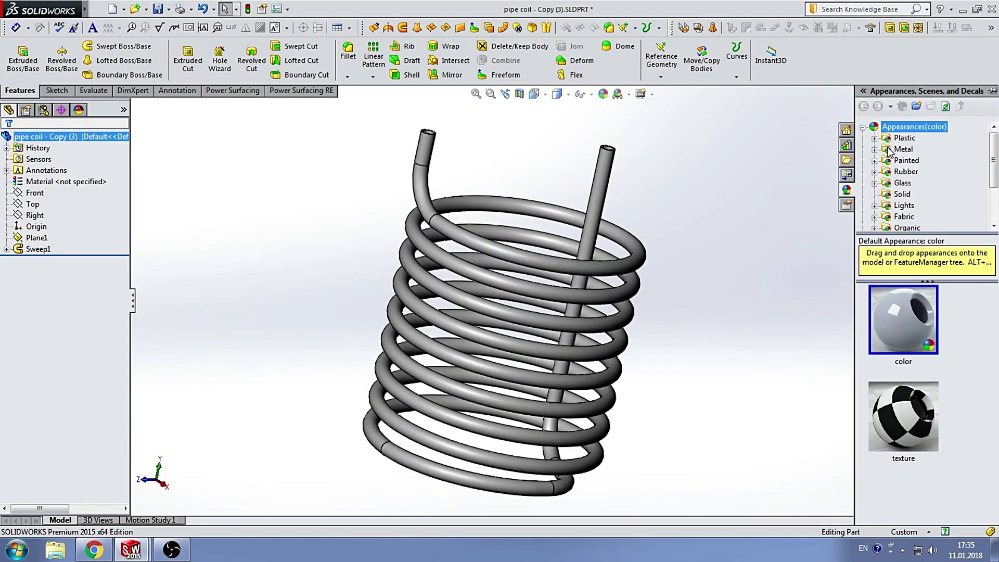
{"action": "double_click", "coordinate": [889, 151]}
{"action": "left_click", "coordinate": [918, 195]}
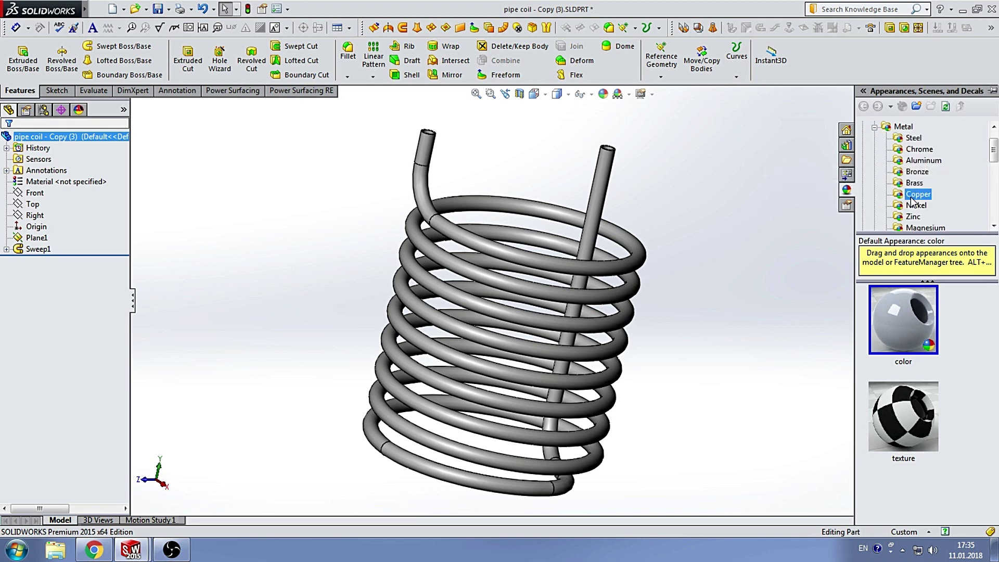
{"action": "mouse_move", "coordinate": [903, 320]}
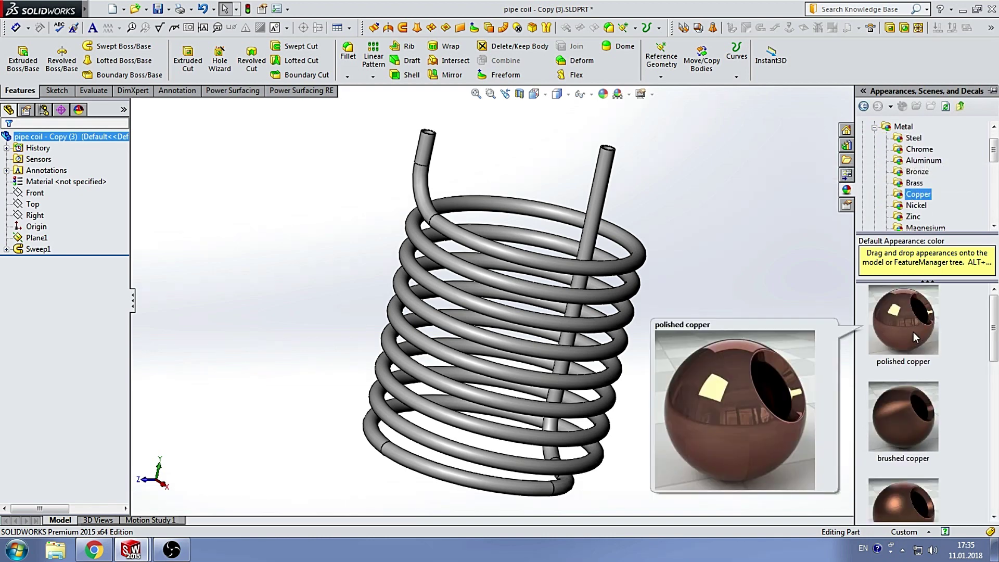
{"action": "double_click", "coordinate": [914, 332]}
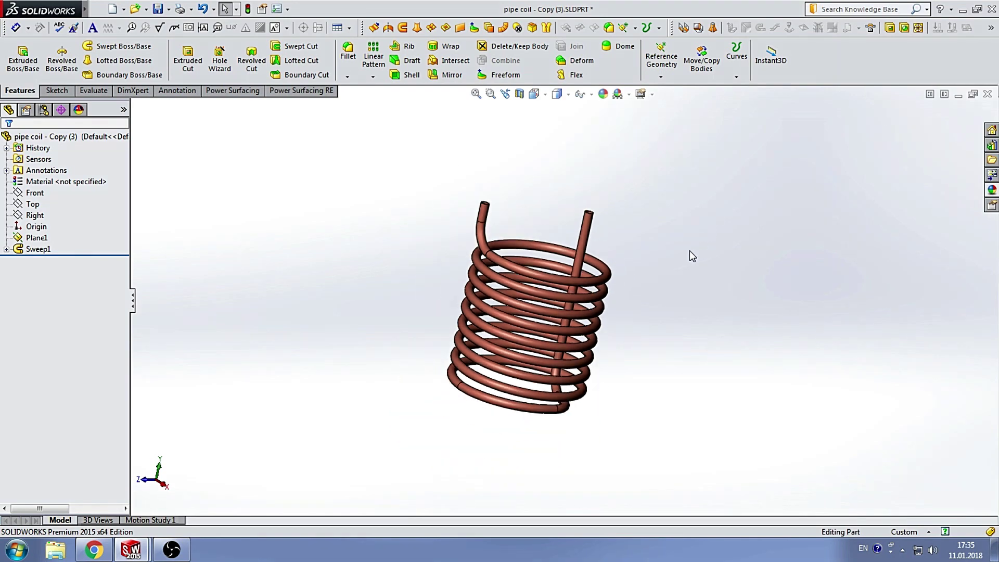
{"action": "middle_click_drag", "start_coordinate": [689, 251], "coordinate": [569, 227]}
{"action": "scroll", "coordinate": [483, 320], "scroll_direction": "down", "scroll_amount": 3}
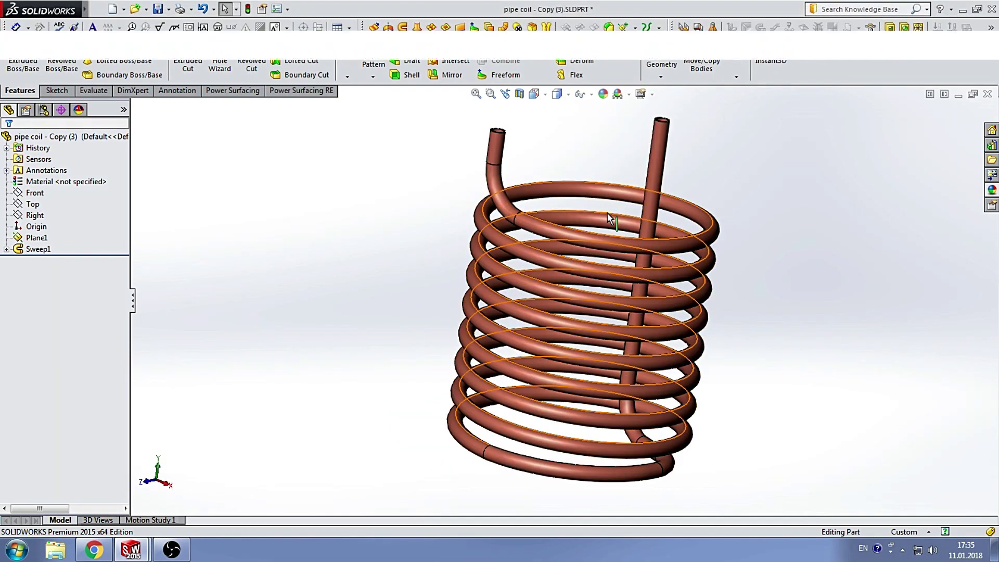